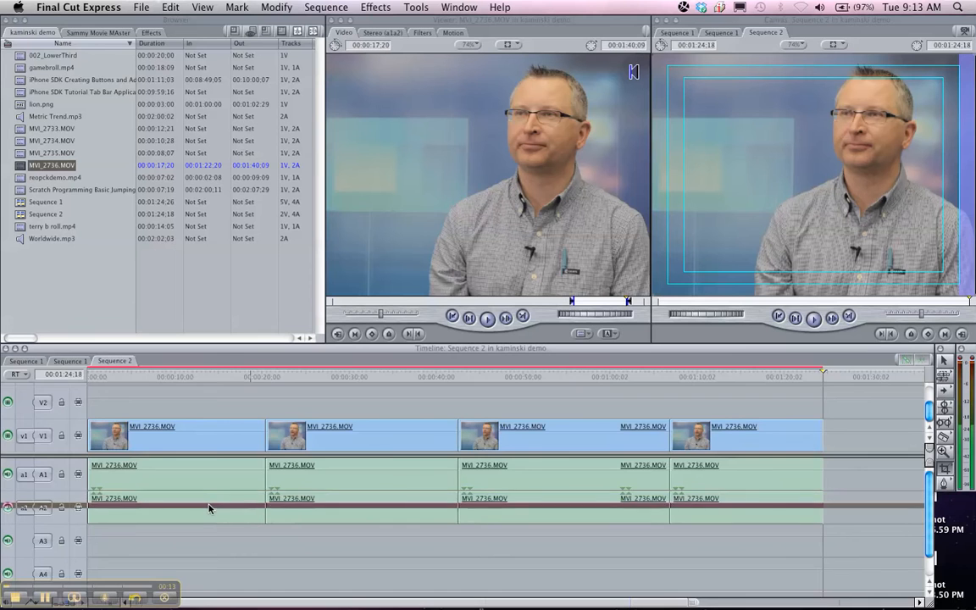
Step: Lower the divider between the video and audio tracks and return the playhead to the start of Sequence 2
{"action": "left_click_drag", "start_coordinate": [188, 456], "coordinate": [206, 506]}
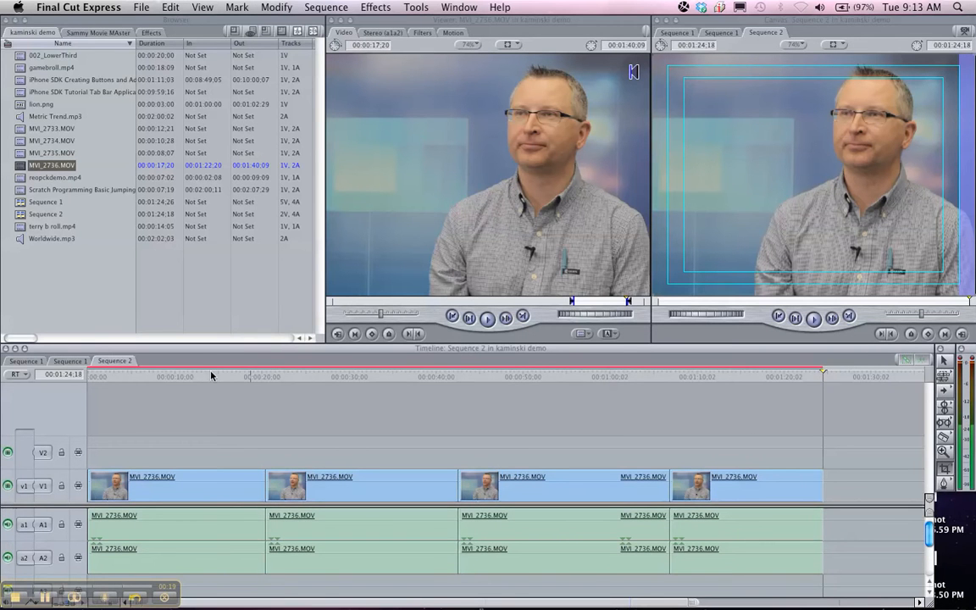
{"action": "left_click", "coordinate": [258, 377]}
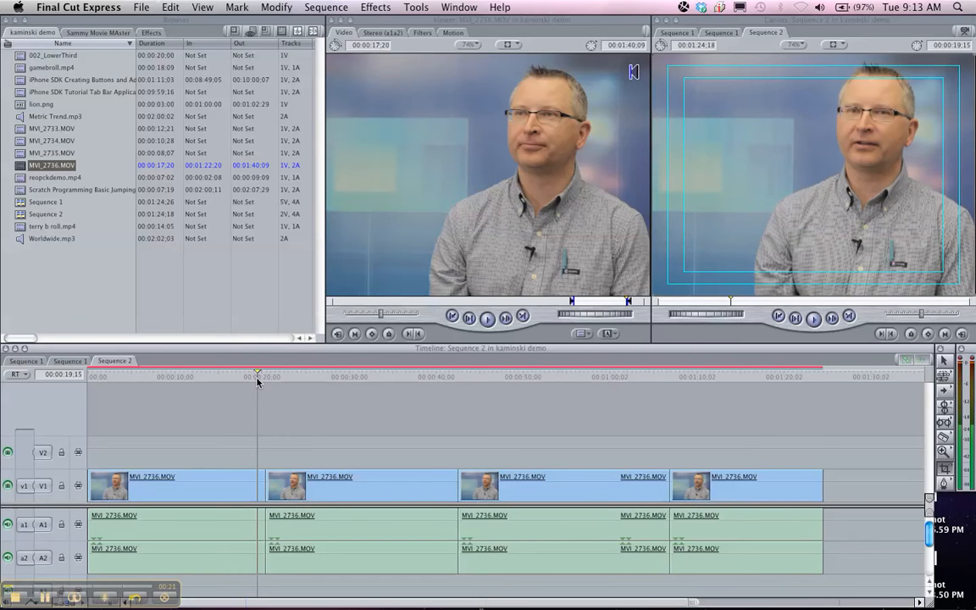
{"action": "key", "text": "Left"}
{"action": "key", "text": "Home"}
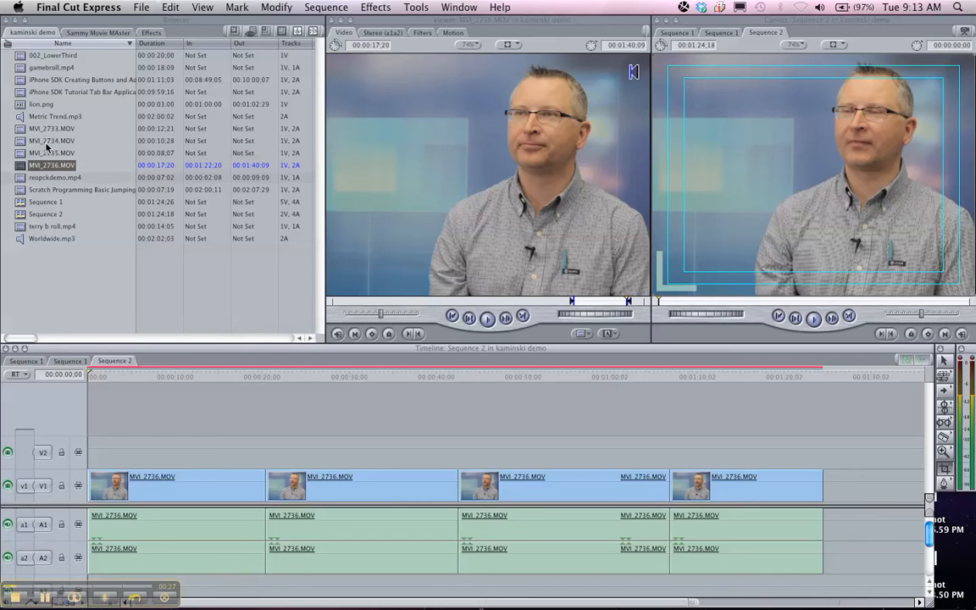
Step: Load the 002_LowerThird clip into the viewer and route its video source to track V2
{"action": "double_click", "coordinate": [21, 60]}
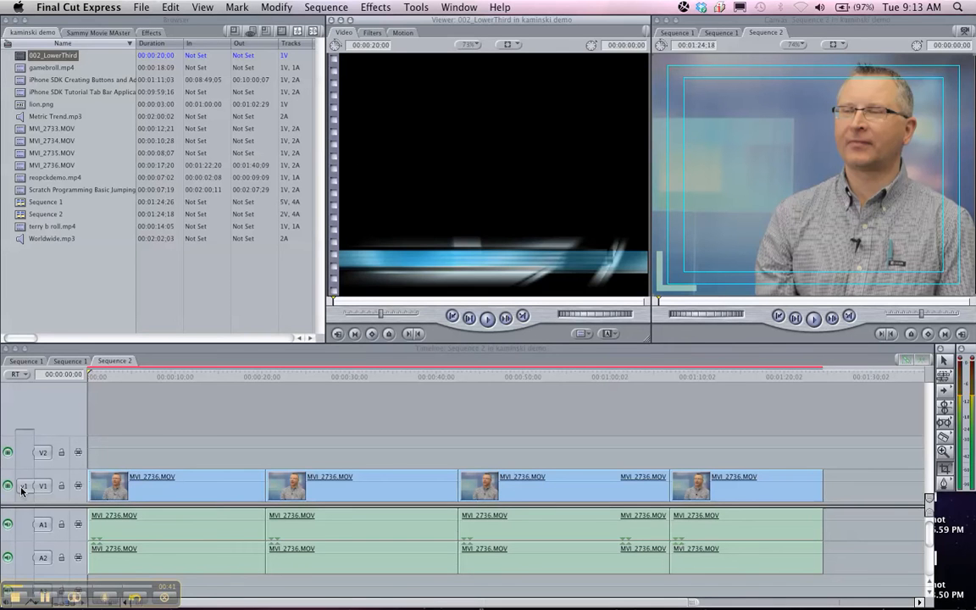
{"action": "left_click_drag", "start_coordinate": [22, 489], "coordinate": [25, 455]}
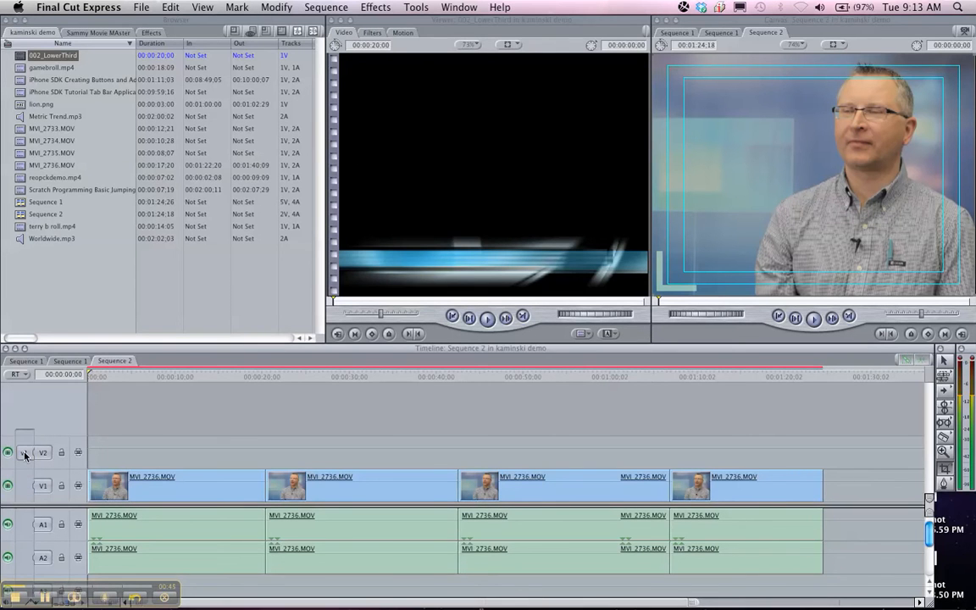
Step: Set the lower-third clip's duration to 10 seconds and place it on V2 at the start of the sequence
{"action": "left_click", "coordinate": [426, 135]}
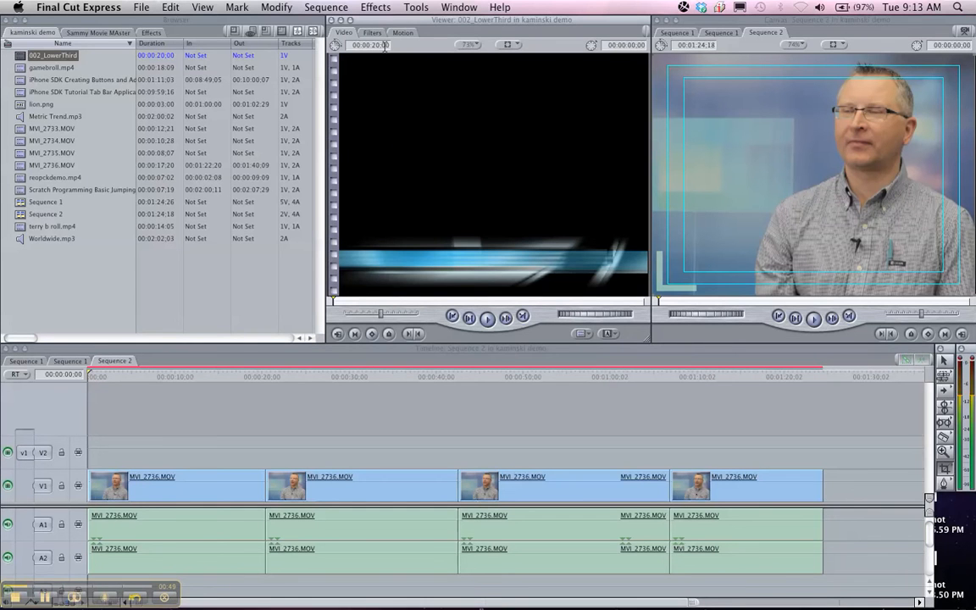
{"action": "key", "text": "BackSpace"}
{"action": "type", "text": "10"}
{"action": "key", "text": "Return"}
{"action": "key", "text": "Return"}
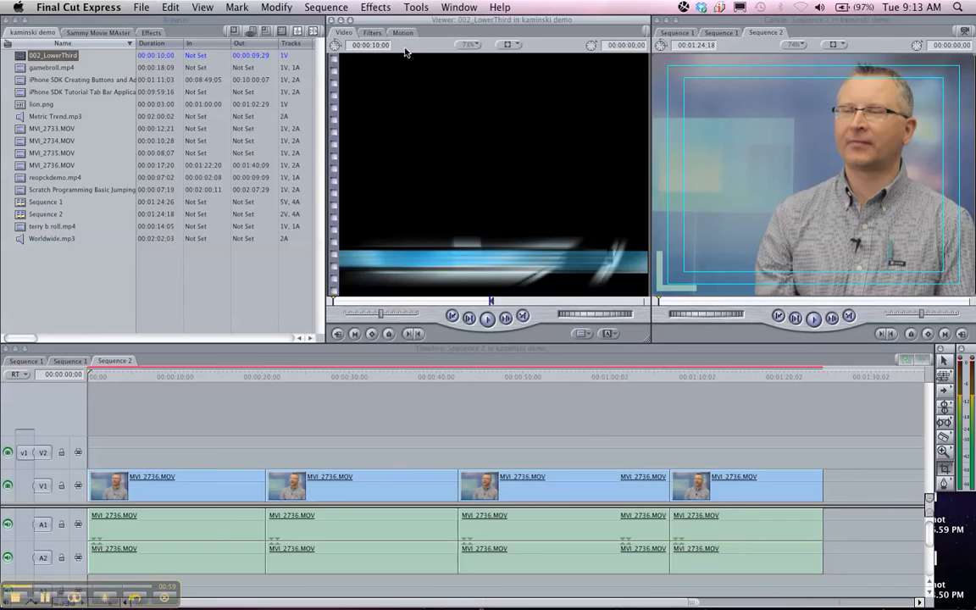
{"action": "left_click_drag", "start_coordinate": [390, 180], "coordinate": [854, 144]}
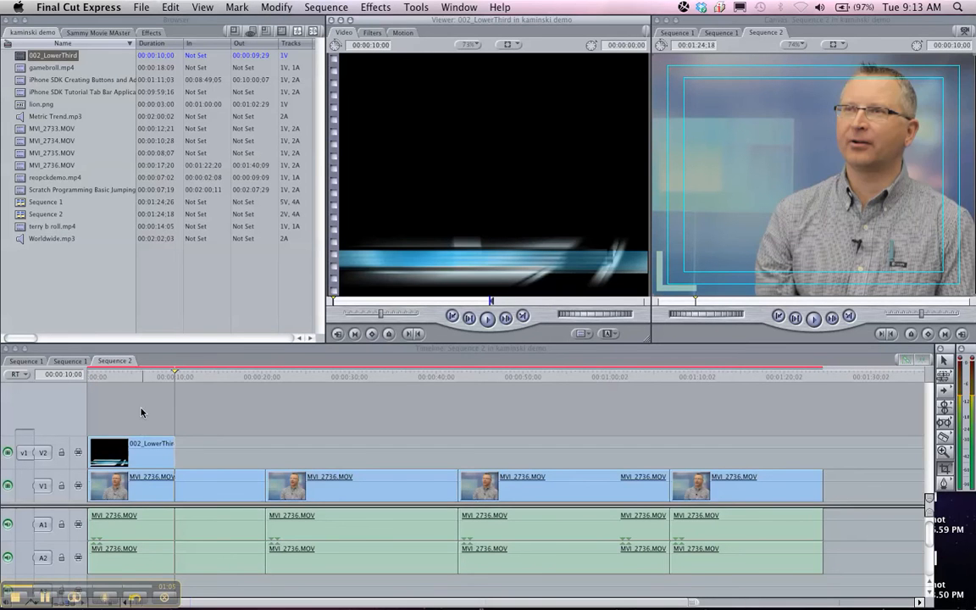
Step: Show the canvas at 50% and enlarge the lower-third graphic past the frame's sides, shifting it up until its lower edge meets the frame
{"action": "left_click", "coordinate": [128, 377]}
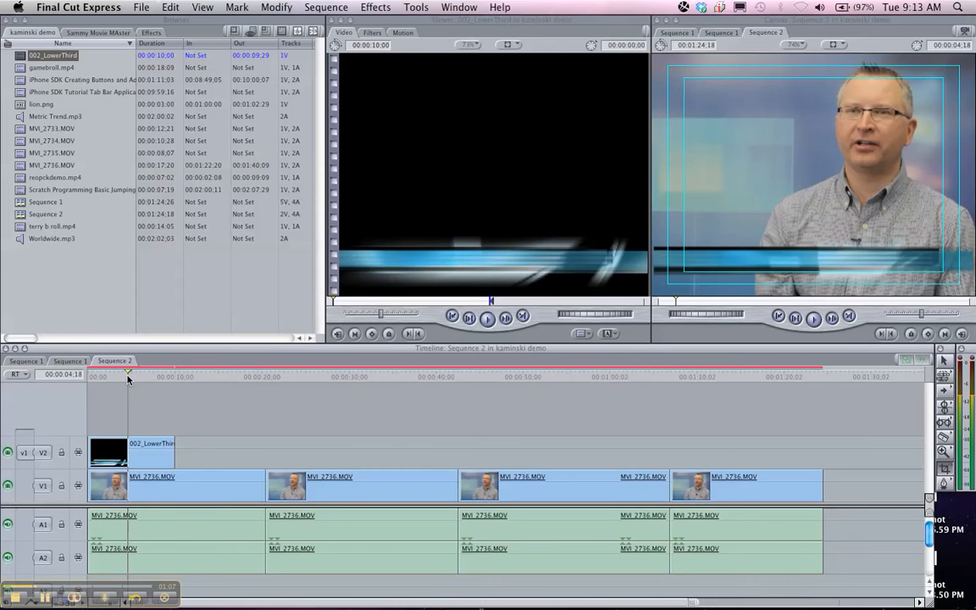
{"action": "left_click", "coordinate": [131, 449]}
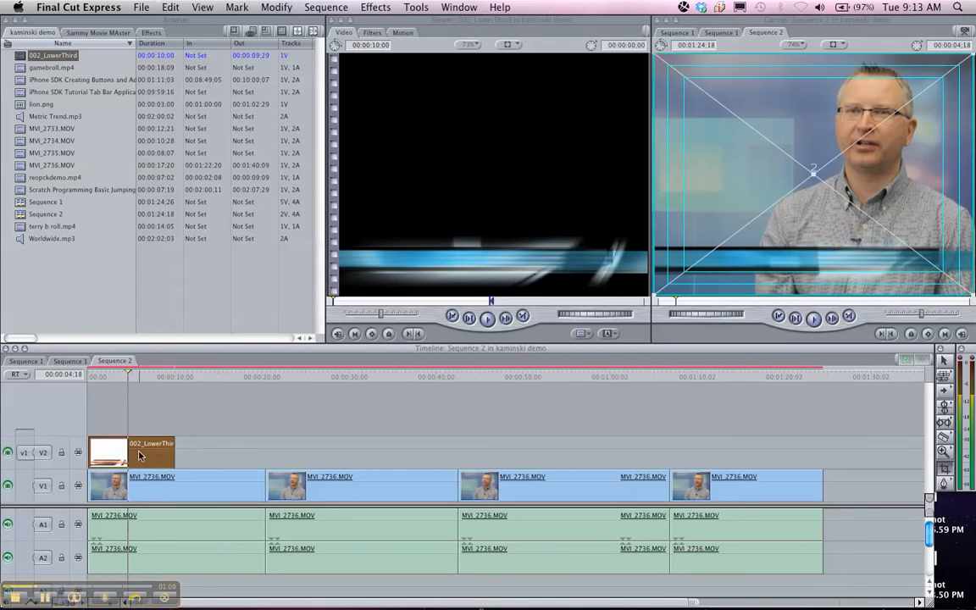
{"action": "left_click", "coordinate": [804, 45]}
{"action": "left_click", "coordinate": [848, 97]}
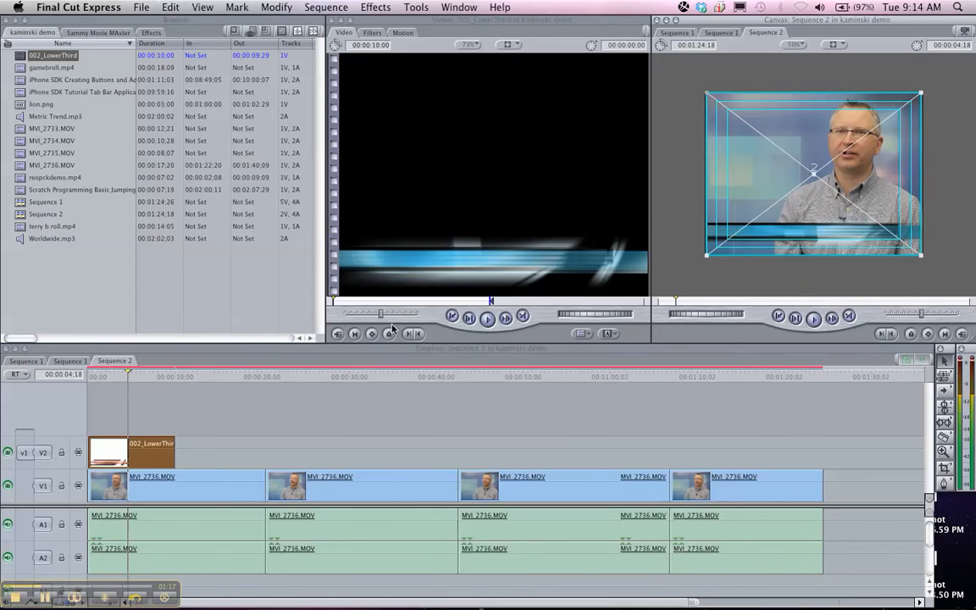
{"action": "left_click_drag", "start_coordinate": [706, 93], "coordinate": [741, 118]}
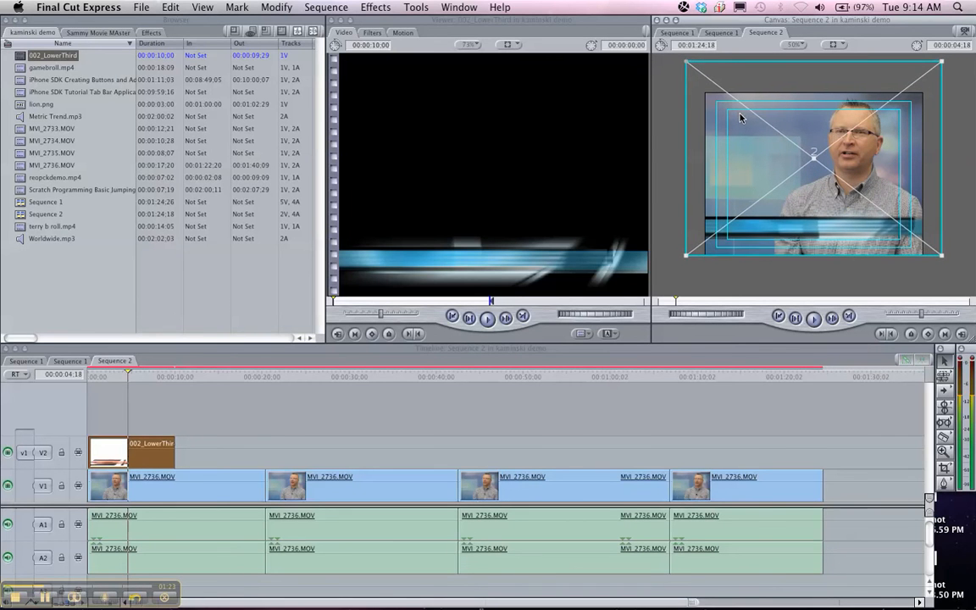
{"action": "left_click", "coordinate": [677, 194]}
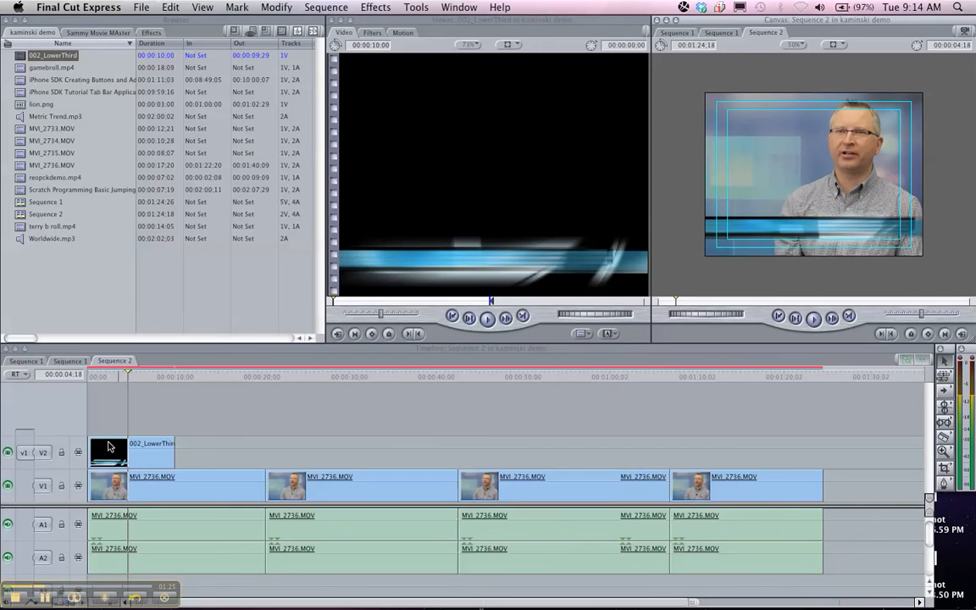
Step: Return the playhead to the sequence start and load the Text video generator into the viewer
{"action": "left_click", "coordinate": [103, 375]}
{"action": "key", "text": "Home"}
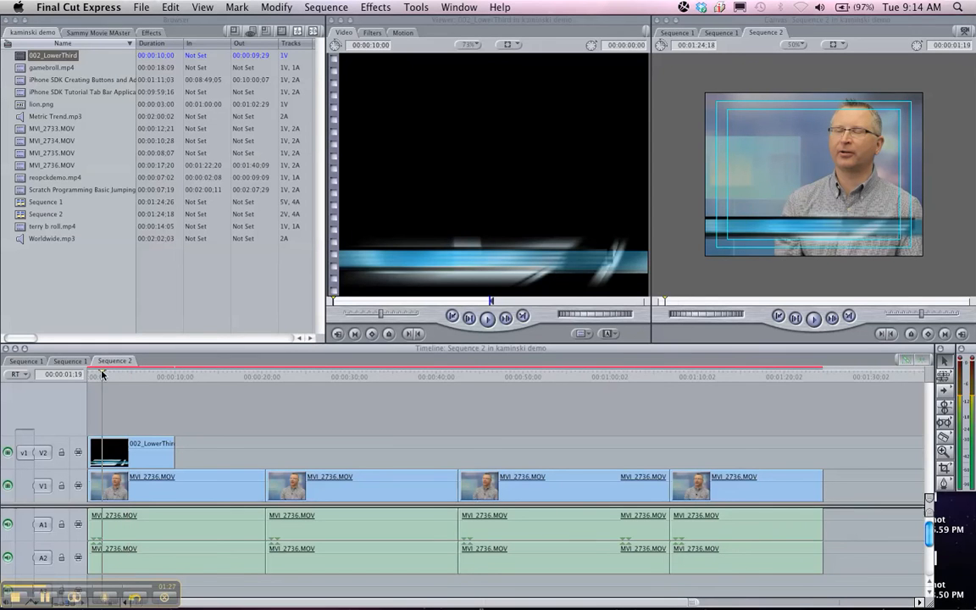
{"action": "left_click", "coordinate": [149, 34]}
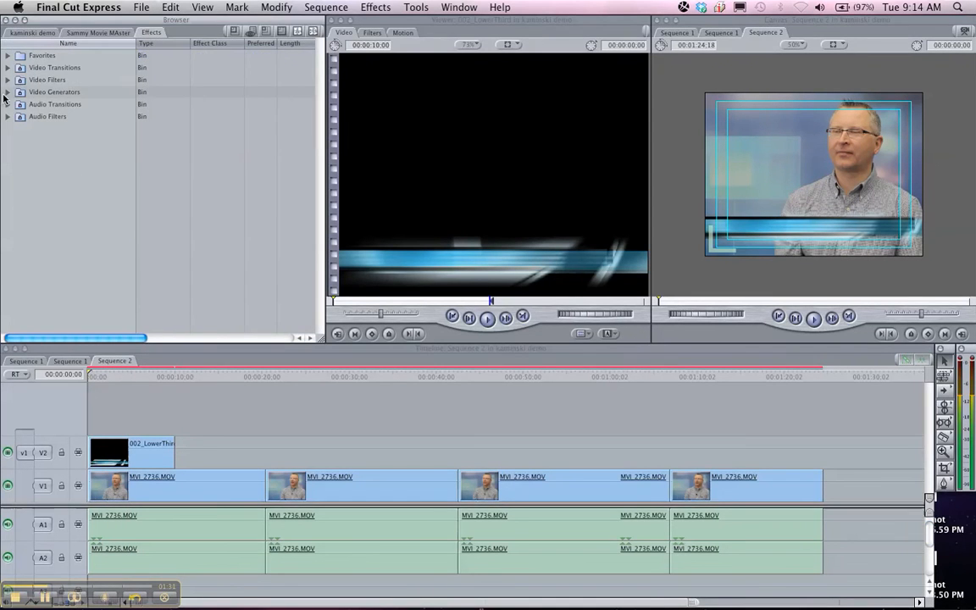
{"action": "left_click", "coordinate": [8, 91]}
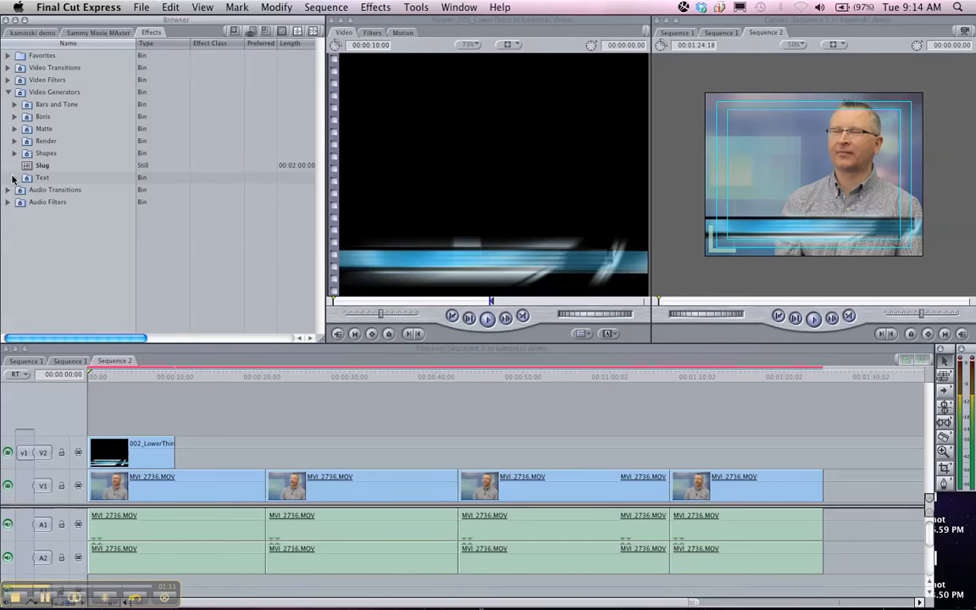
{"action": "left_click", "coordinate": [14, 178]}
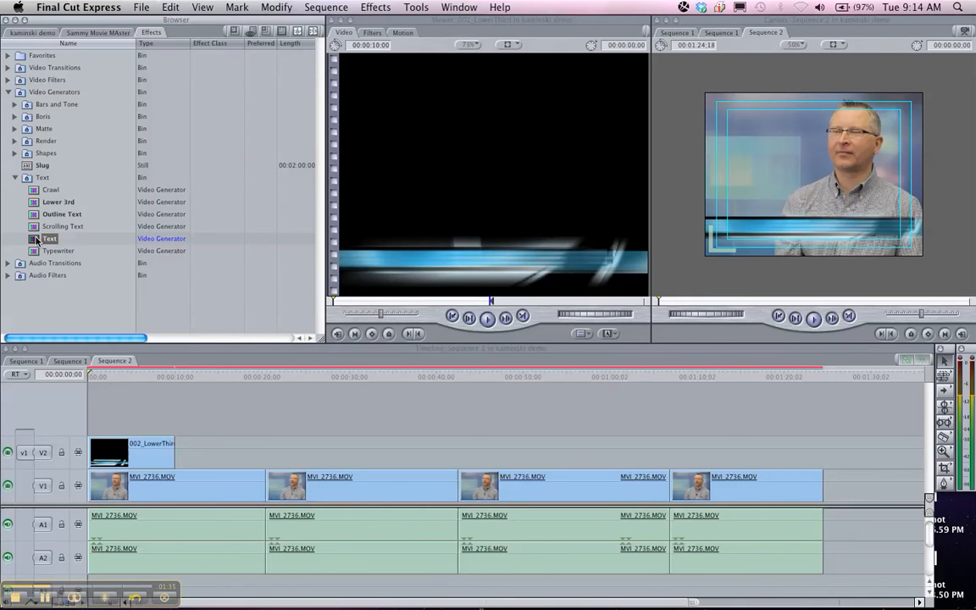
{"action": "double_click", "coordinate": [36, 240]}
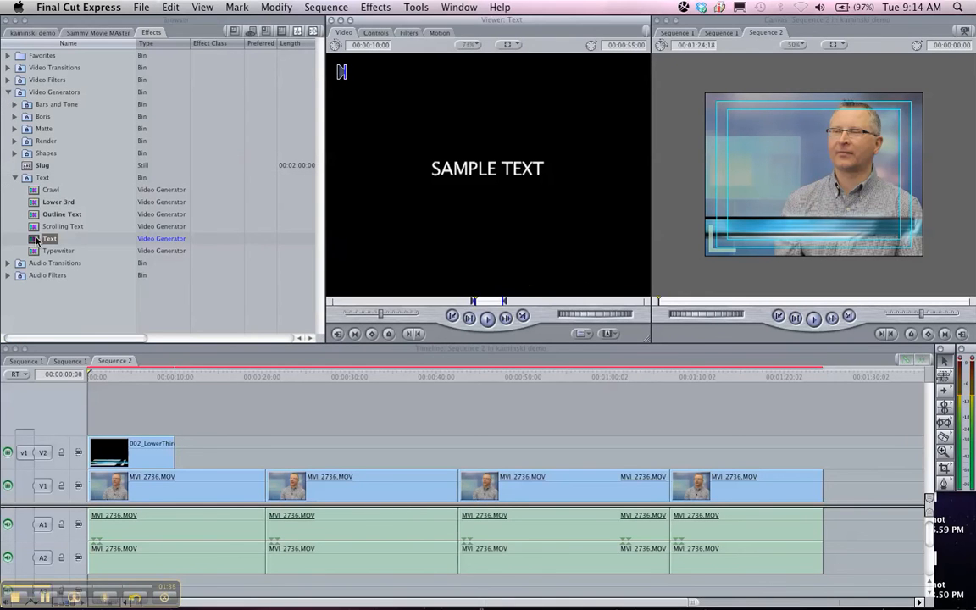
Step: Replace the sample text with the interviewee's name and set its font to Arial Black
{"action": "left_click", "coordinate": [376, 32]}
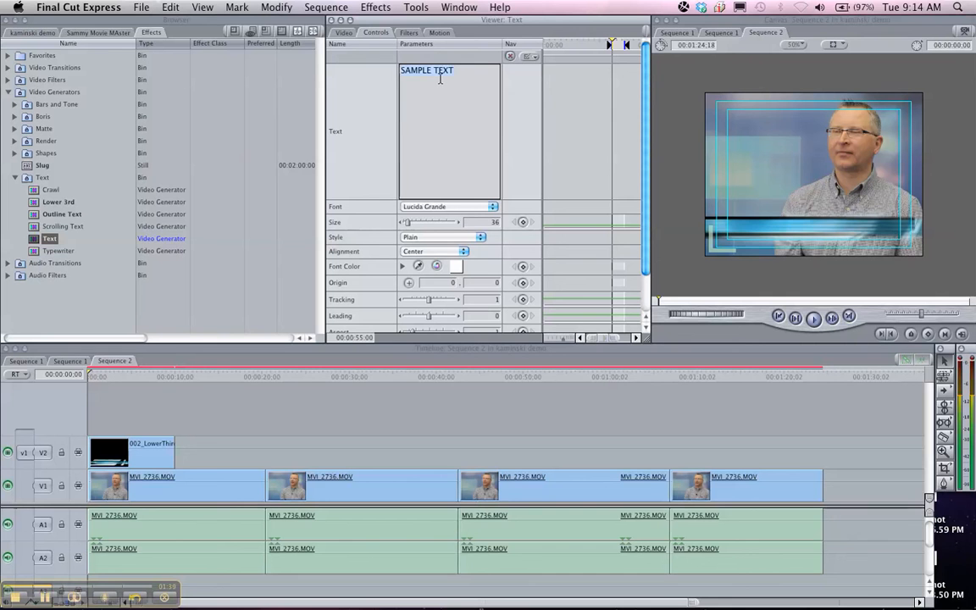
{"action": "type", "text": "Mr. Kaminski"}
{"action": "left_click", "coordinate": [433, 209]}
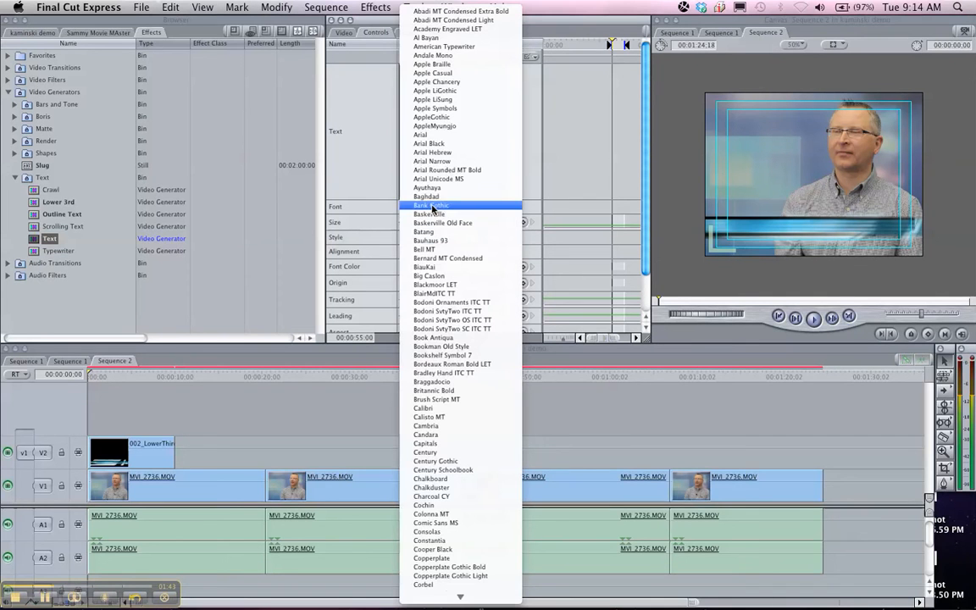
{"action": "left_click", "coordinate": [461, 145]}
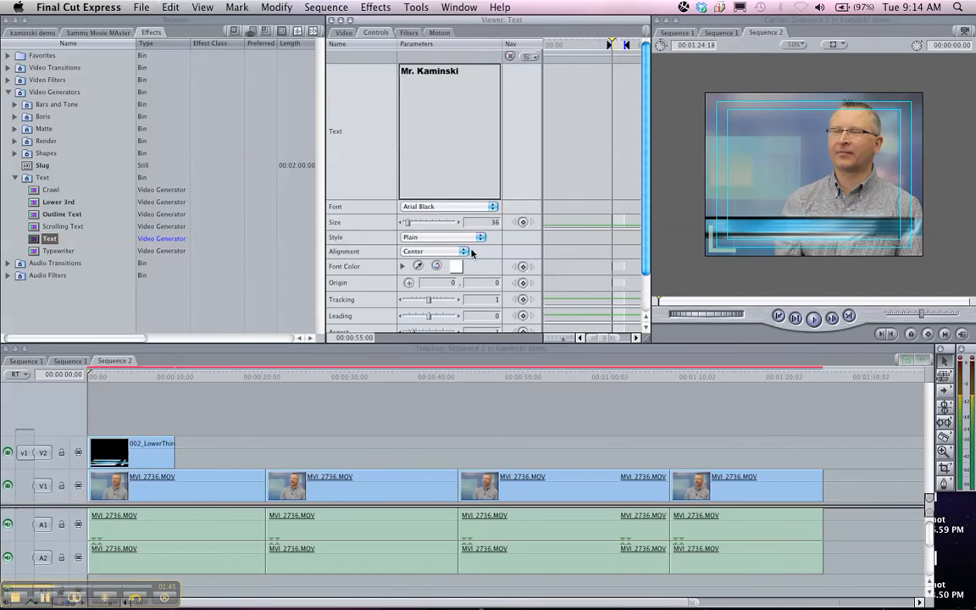
Step: Set the title's font color to golden yellow and preview the title in the viewer
{"action": "left_click", "coordinate": [453, 266]}
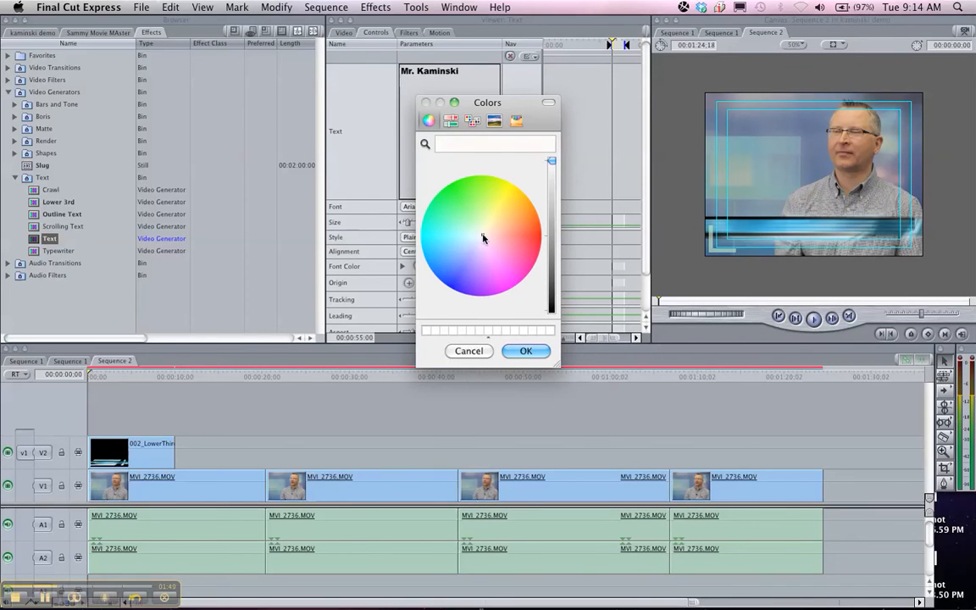
{"action": "left_click", "coordinate": [516, 200]}
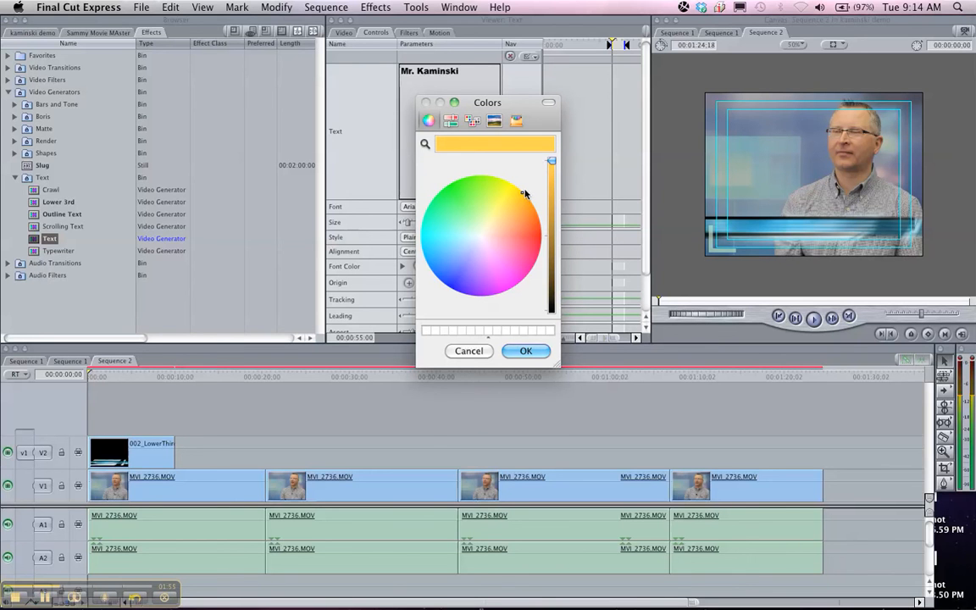
{"action": "left_click", "coordinate": [523, 350]}
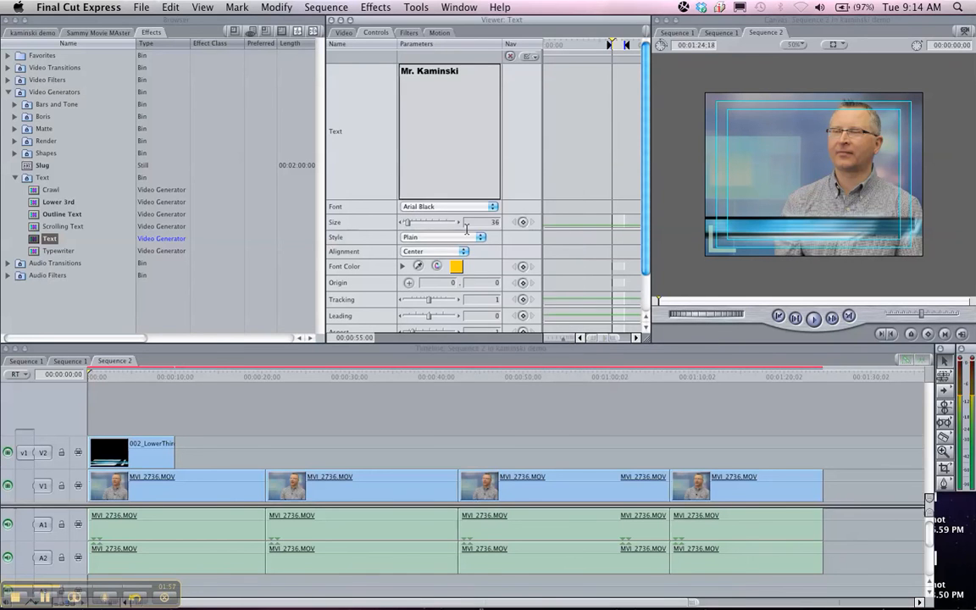
{"action": "left_click", "coordinate": [344, 32]}
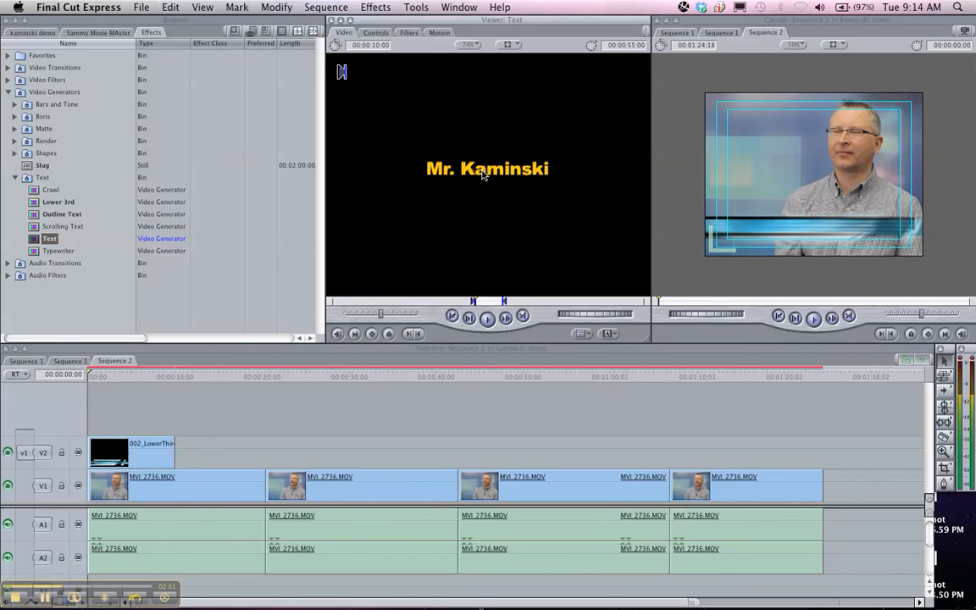
Step: Add video tracks V3 and V4 to the sequence and route the video source to V3
{"action": "left_click_drag", "start_coordinate": [471, 186], "coordinate": [411, 184]}
{"action": "right_click", "coordinate": [52, 416]}
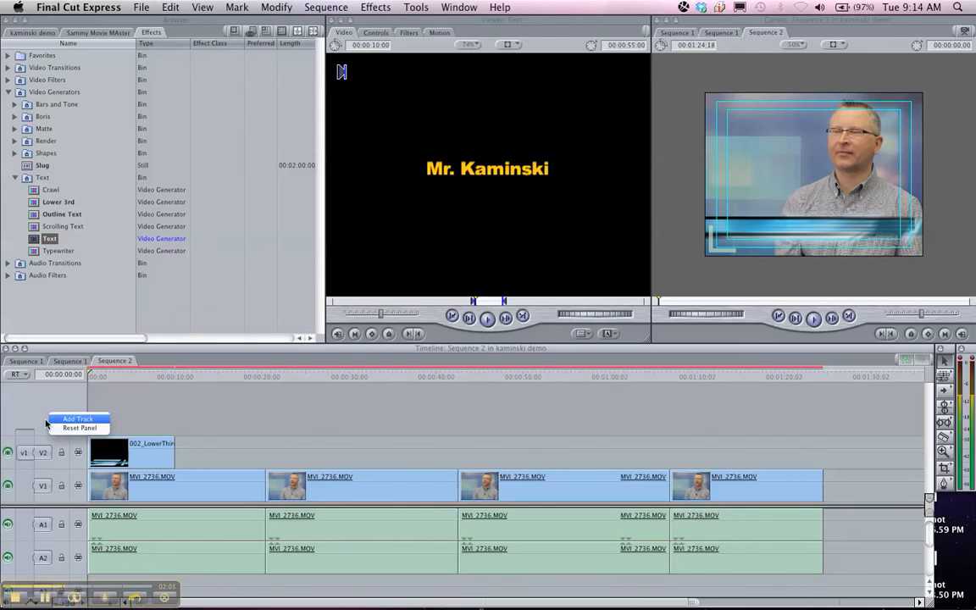
{"action": "left_click", "coordinate": [76, 418]}
{"action": "right_click", "coordinate": [60, 401]}
{"action": "left_click", "coordinate": [62, 405]}
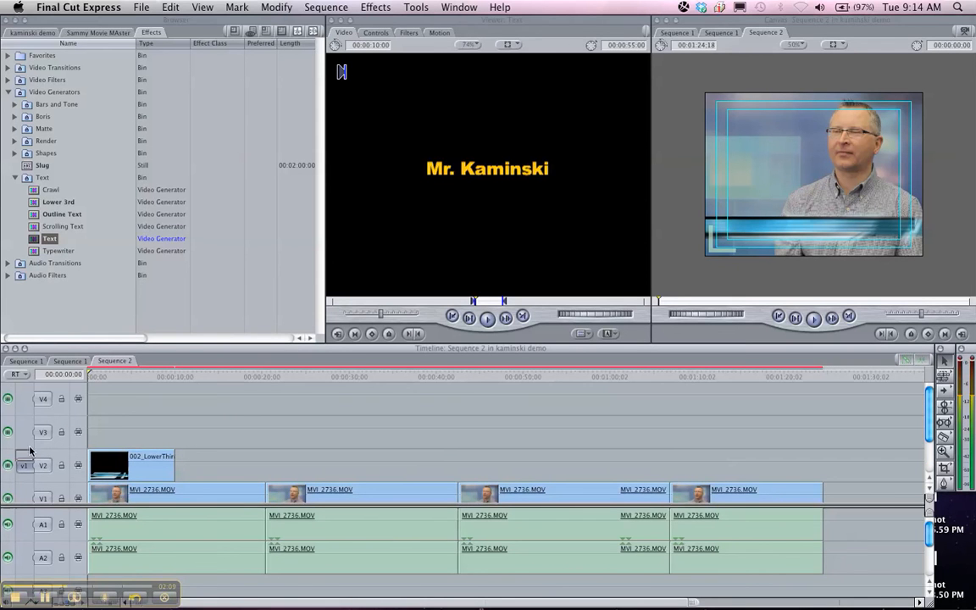
{"action": "mouse_move", "coordinate": [34, 418]}
{"action": "left_mouse_down"}
{"action": "mouse_move", "coordinate": [32, 383]}
{"action": "mouse_move", "coordinate": [25, 430]}
{"action": "left_mouse_up"}
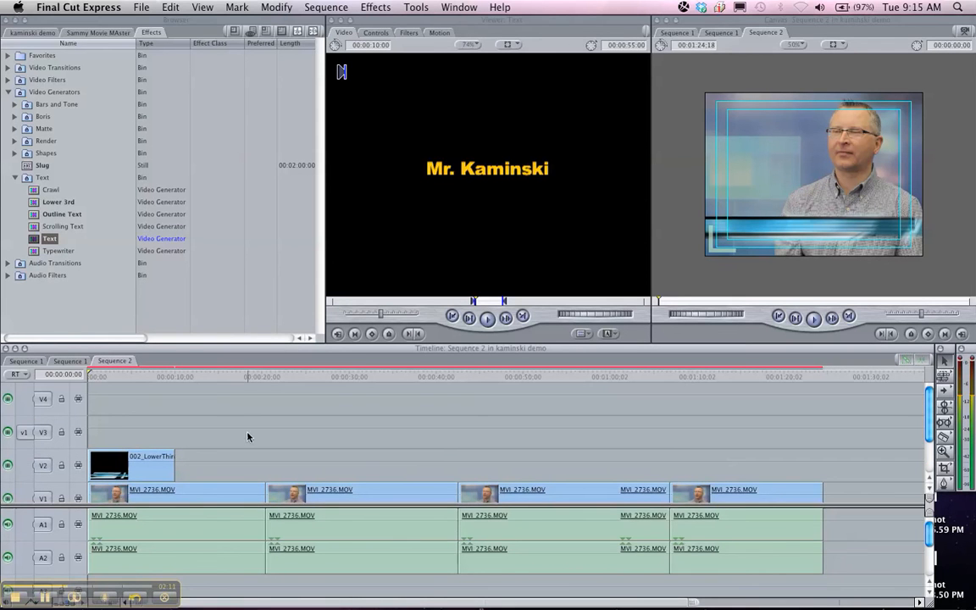
Step: Place the name title on V3 above the lower-third clip and position it over the left end of the blue bar
{"action": "left_click_drag", "start_coordinate": [409, 169], "coordinate": [780, 140]}
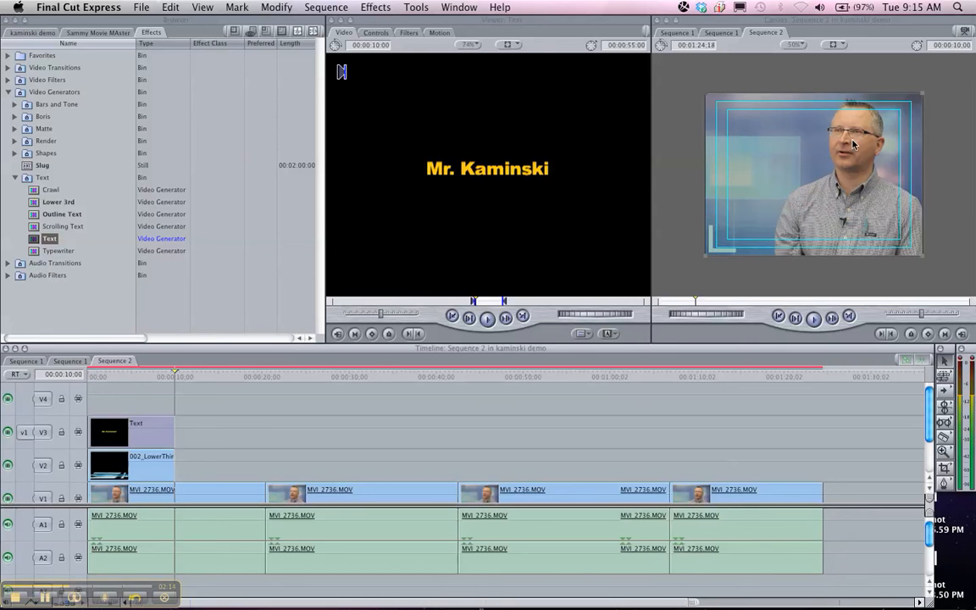
{"action": "left_click", "coordinate": [137, 377]}
{"action": "left_click", "coordinate": [151, 436]}
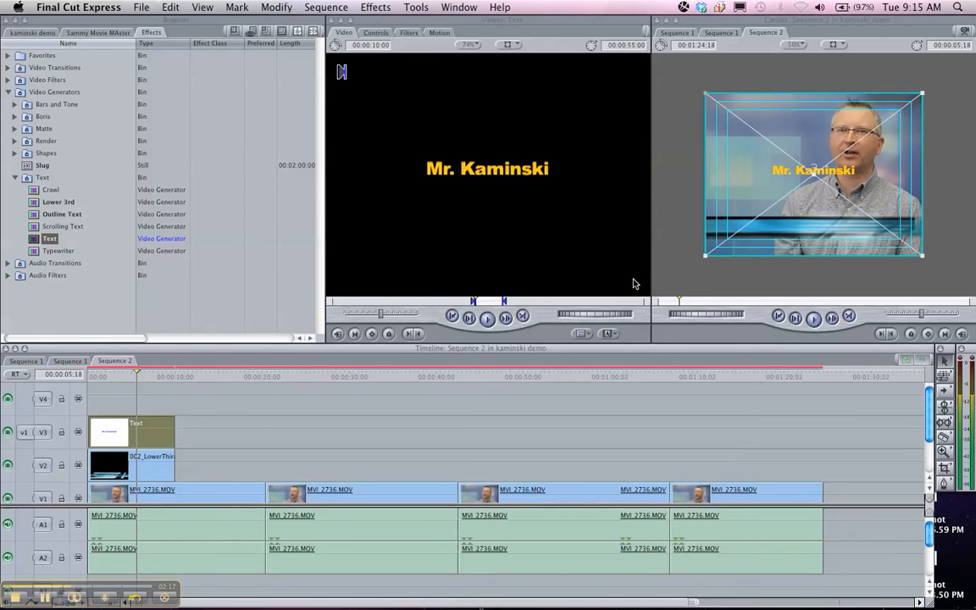
{"action": "left_click_drag", "start_coordinate": [817, 175], "coordinate": [773, 225]}
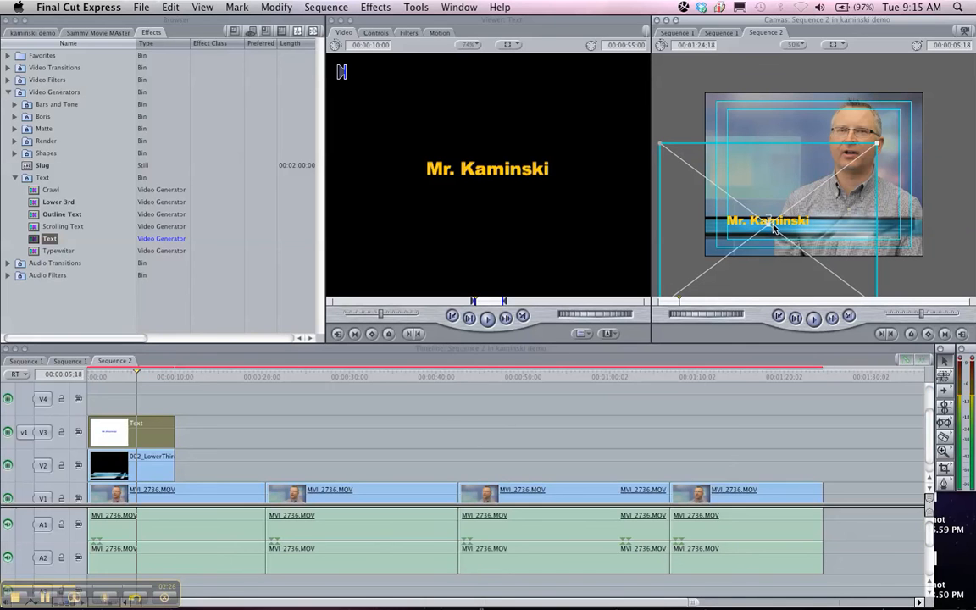
Step: Fit the canvas image to its window and open the V3 title clip from the timeline in the viewer
{"action": "left_click", "coordinate": [802, 46]}
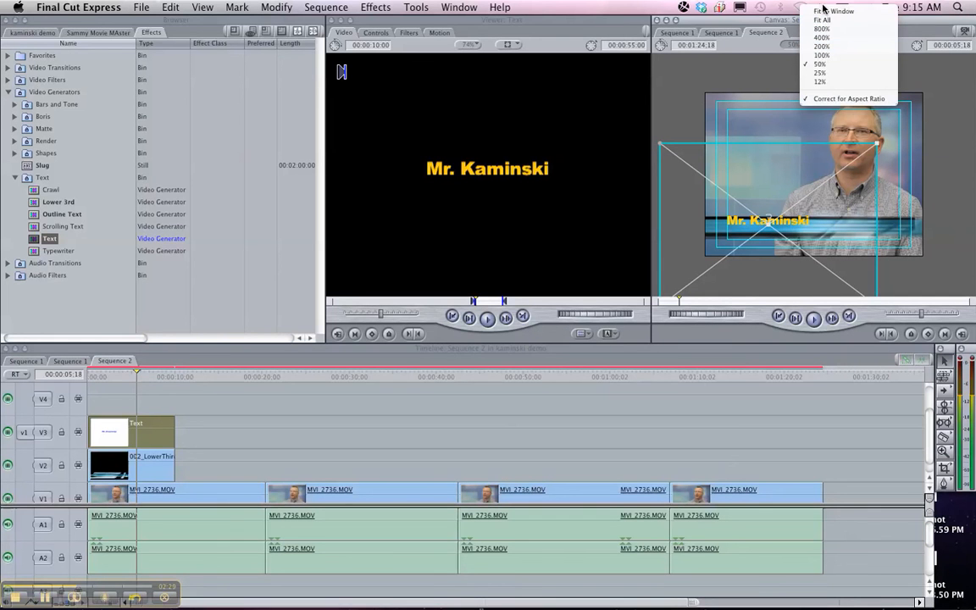
{"action": "left_click", "coordinate": [826, 13]}
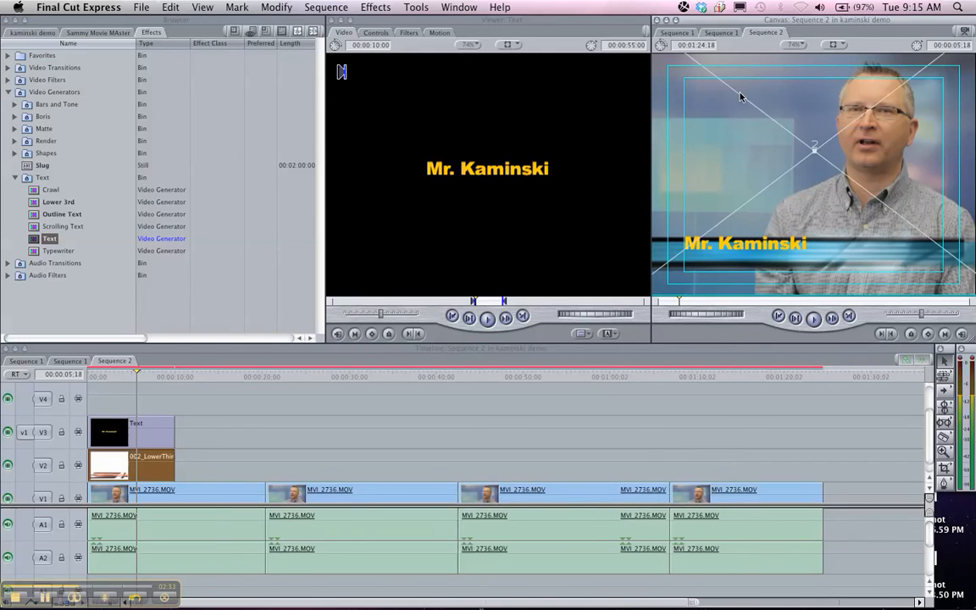
{"action": "left_click", "coordinate": [616, 449]}
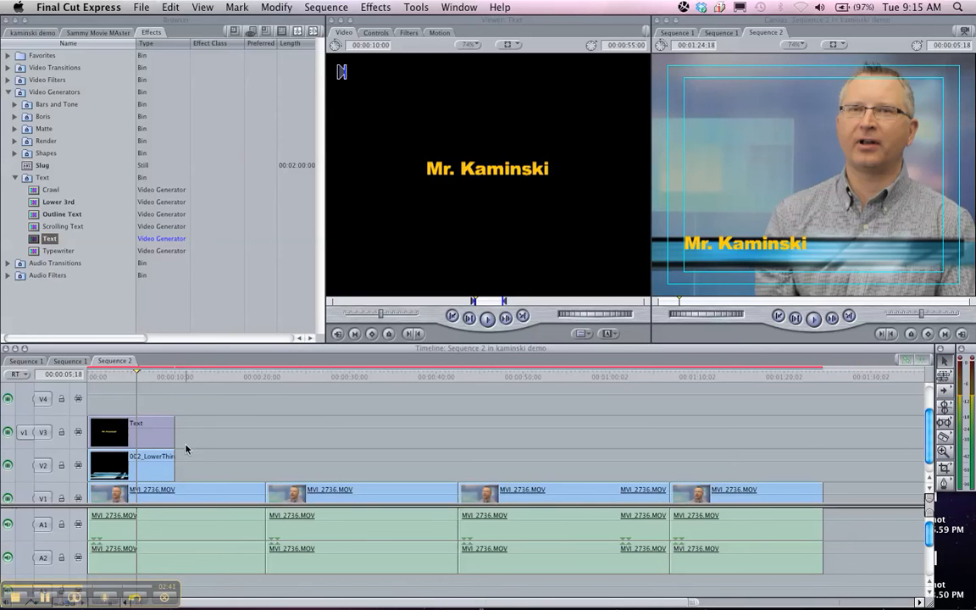
{"action": "double_click", "coordinate": [156, 439]}
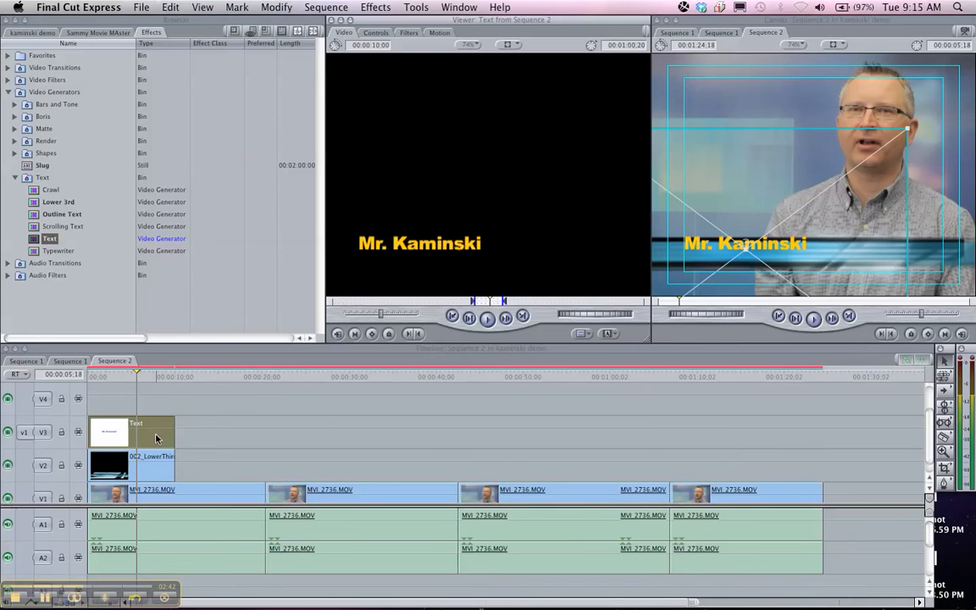
Step: Enable a drop shadow on the V3 name title with softness 1 and opacity 75
{"action": "left_click", "coordinate": [441, 34]}
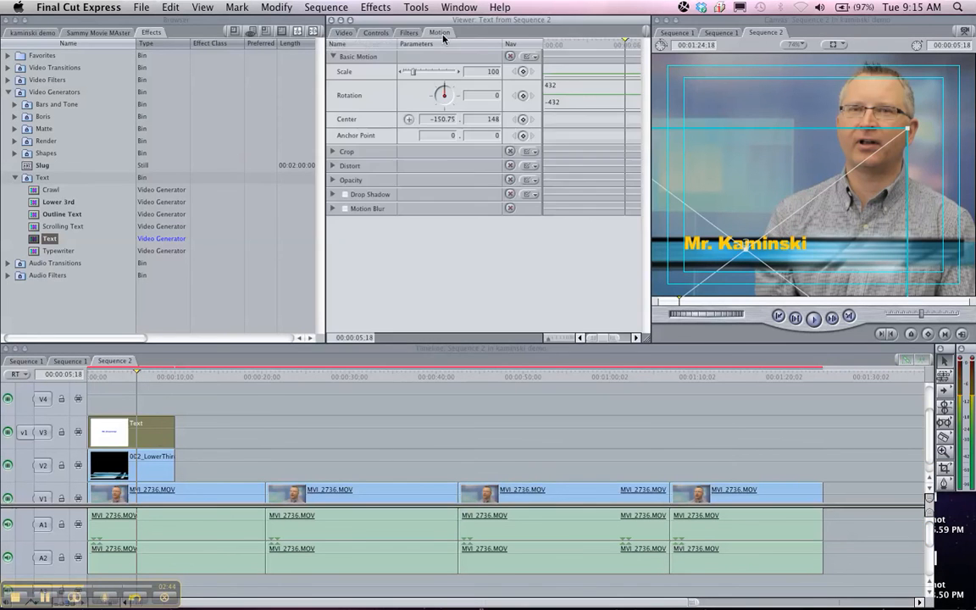
{"action": "left_click", "coordinate": [345, 195]}
{"action": "left_click", "coordinate": [333, 194]}
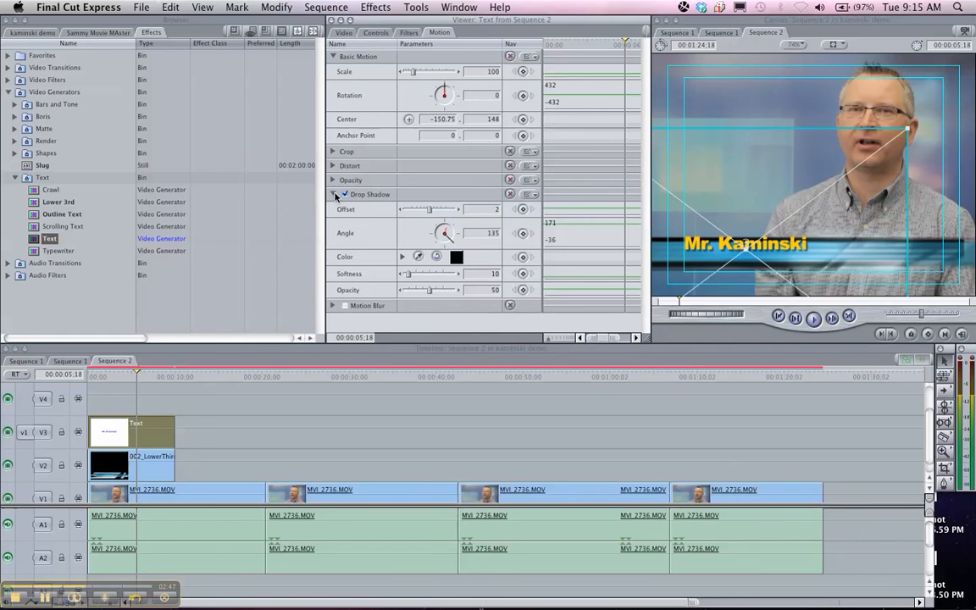
{"action": "left_click_drag", "start_coordinate": [489, 276], "coordinate": [507, 275]}
{"action": "type", "text": "1"}
{"action": "key", "text": "Return"}
{"action": "key", "text": "Return"}
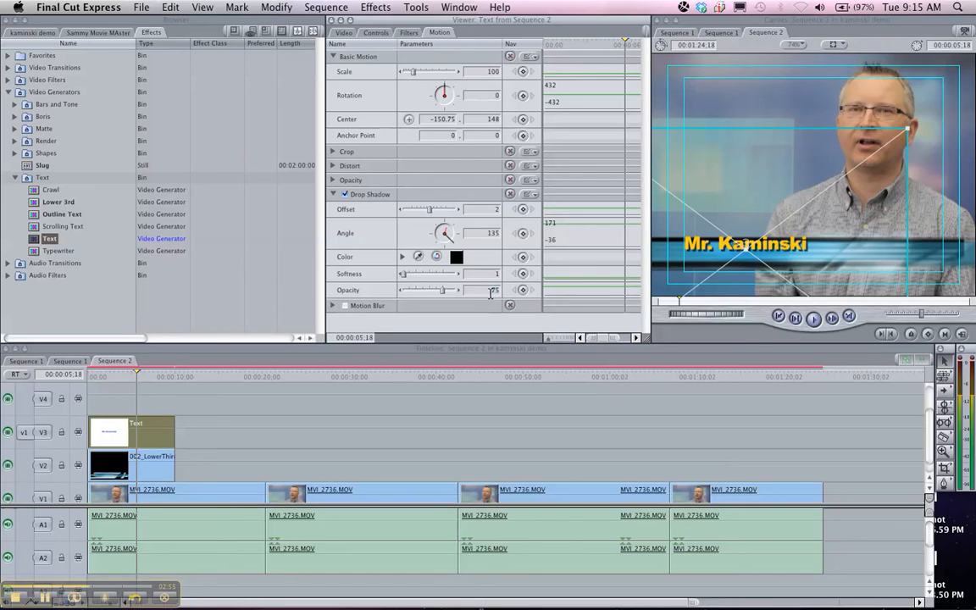
{"action": "left_click", "coordinate": [472, 409]}
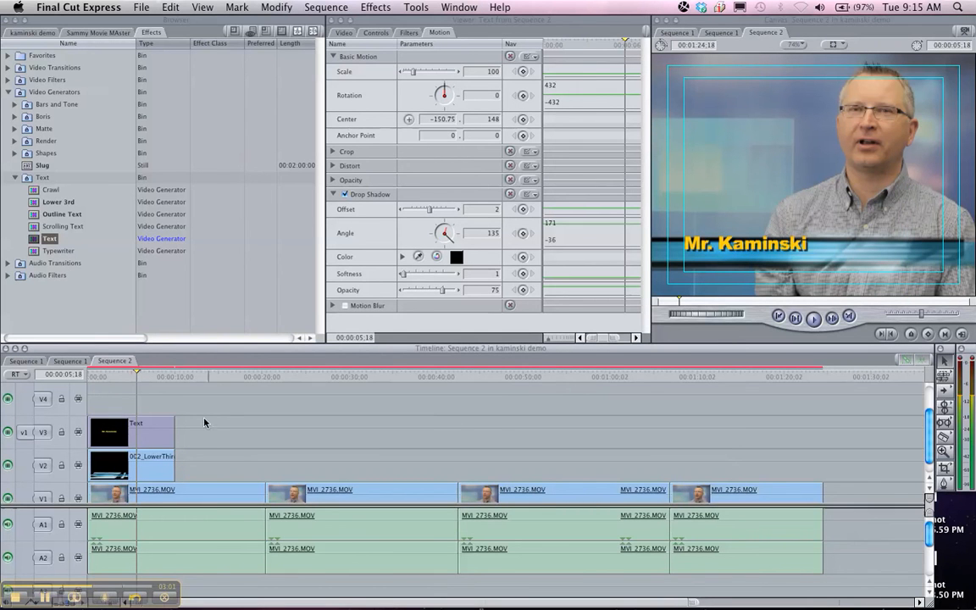
Step: Copy the V3 name title and place the duplicate directly above it on V4 at the sequence start
{"action": "left_click", "coordinate": [157, 431]}
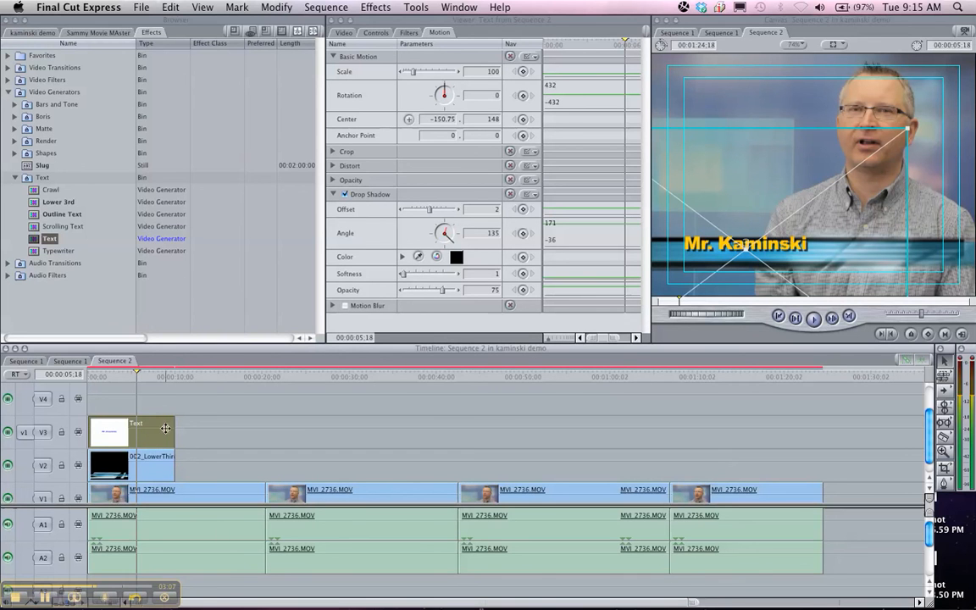
{"action": "left_click", "coordinate": [161, 8]}
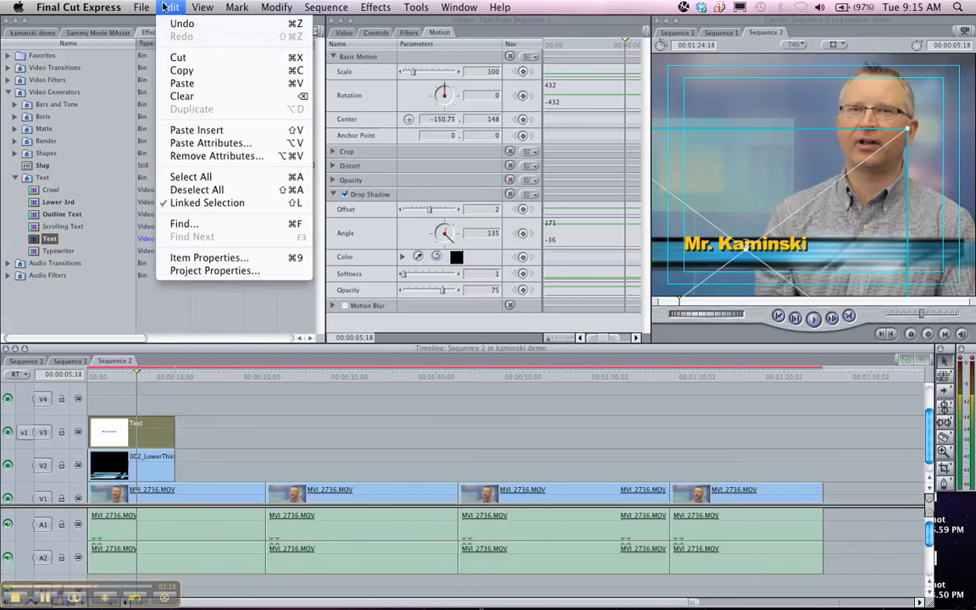
{"action": "left_click", "coordinate": [180, 70]}
{"action": "left_click", "coordinate": [204, 375]}
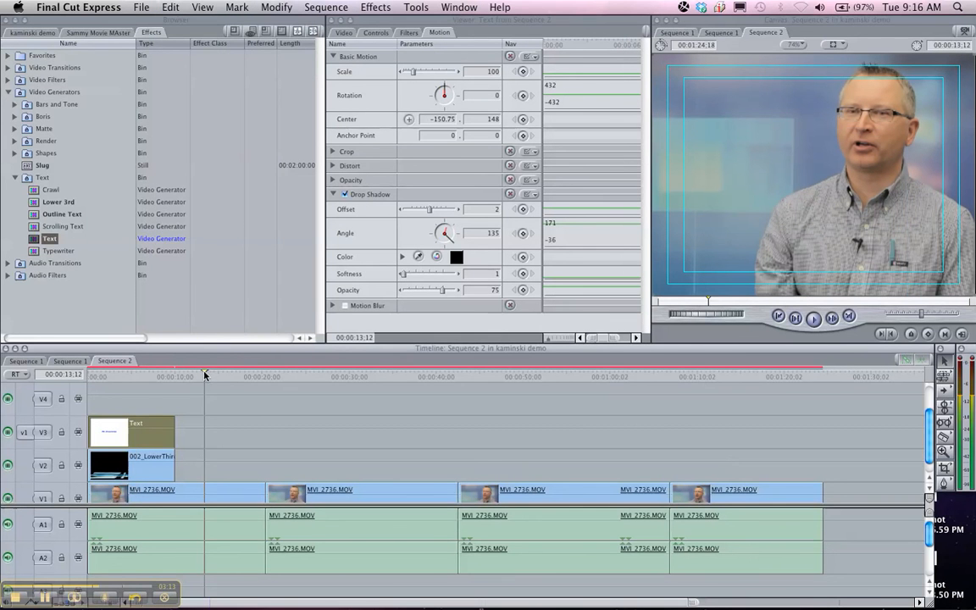
{"action": "left_click", "coordinate": [170, 7]}
{"action": "left_click", "coordinate": [182, 83]}
{"action": "left_click_drag", "start_coordinate": [229, 436], "coordinate": [124, 385]}
{"action": "left_click", "coordinate": [125, 378]}
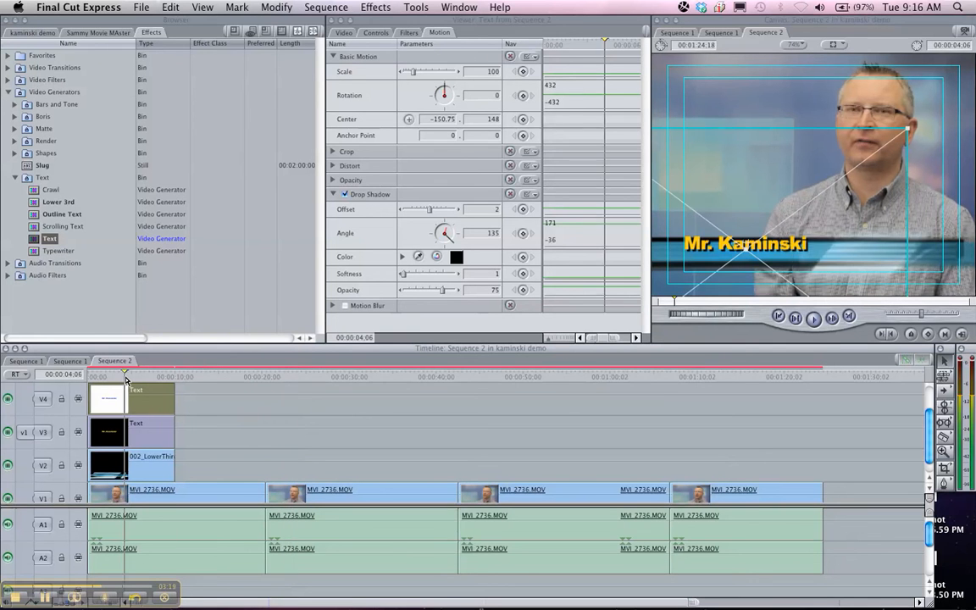
{"action": "key", "text": "XF86AudioMute"}
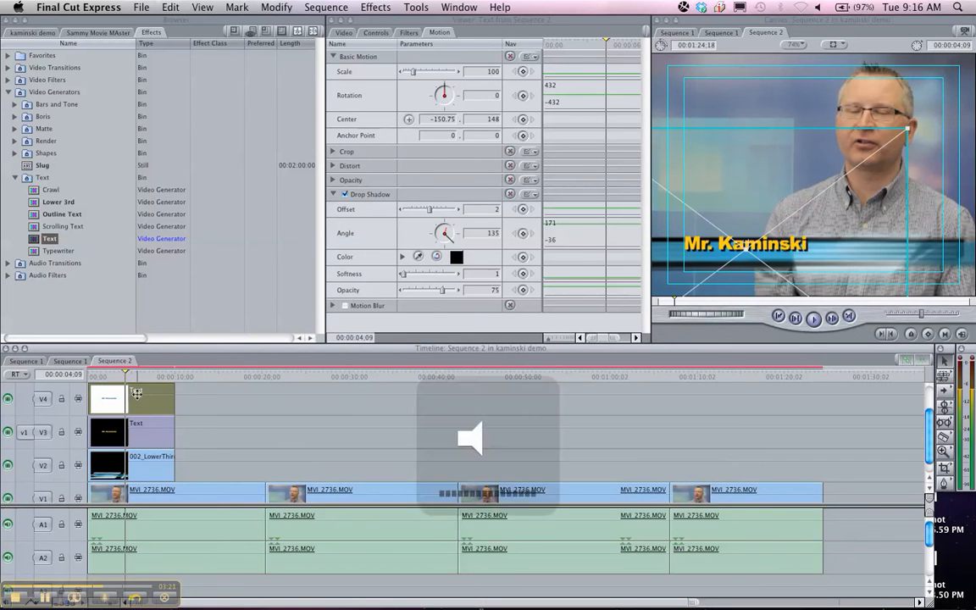
Step: Change the V4 title's text to "Computer Programming" and set its font size to 24
{"action": "left_click", "coordinate": [344, 33]}
{"action": "left_click", "coordinate": [378, 34]}
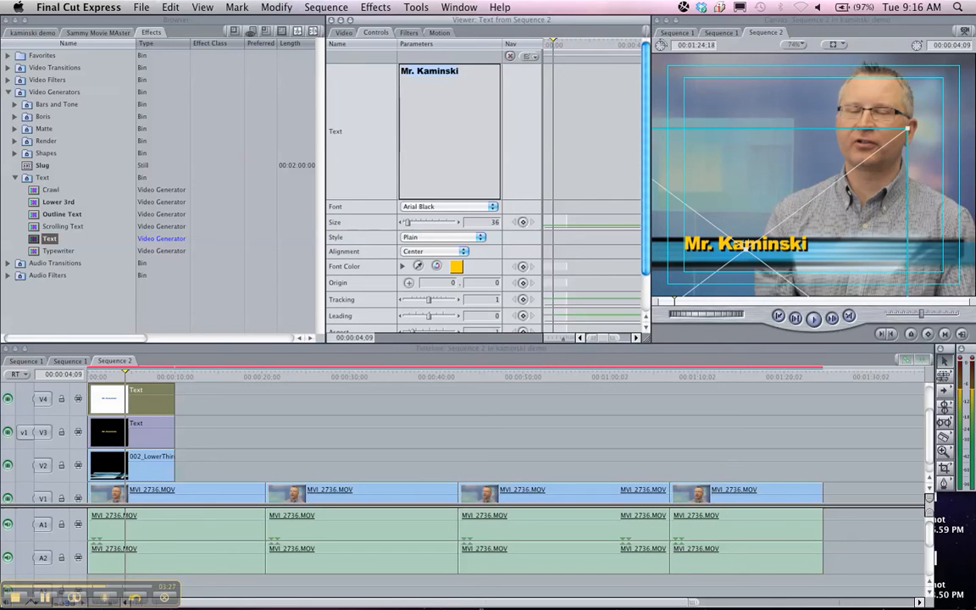
{"action": "key", "text": "BackSpace"}
{"action": "type", "text": "Computer Programming"}
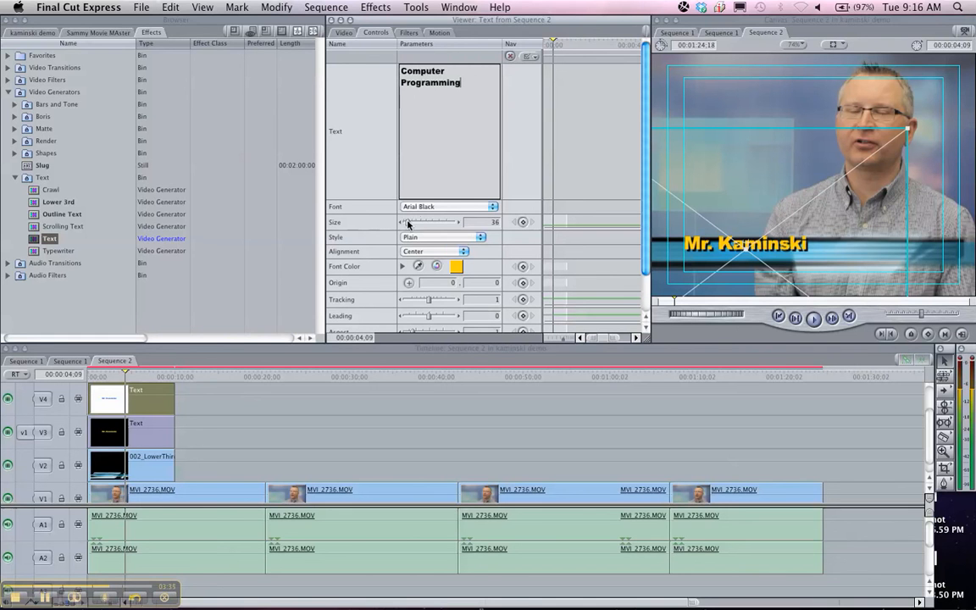
{"action": "left_click_drag", "start_coordinate": [481, 223], "coordinate": [512, 228]}
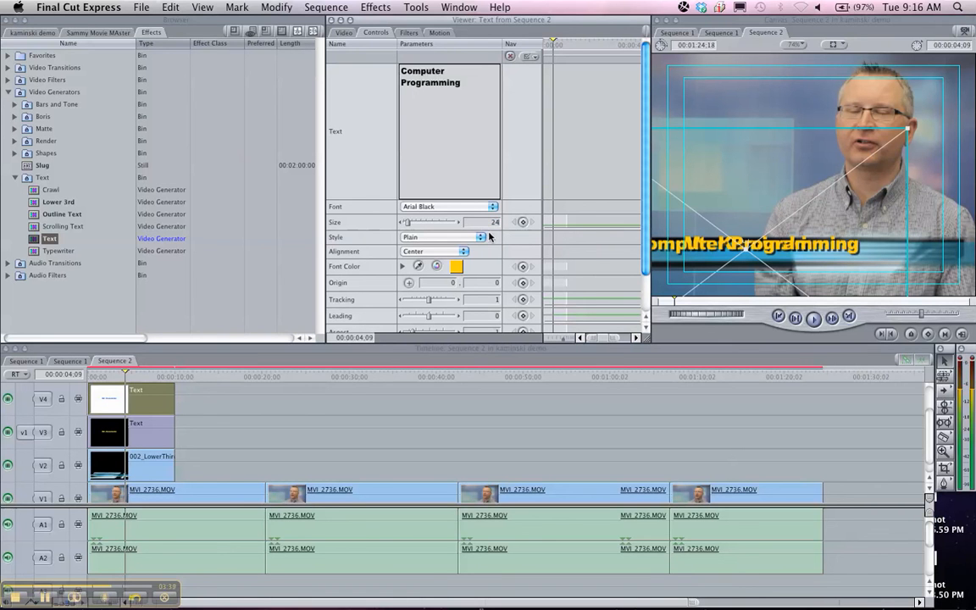
{"action": "key", "text": "Return"}
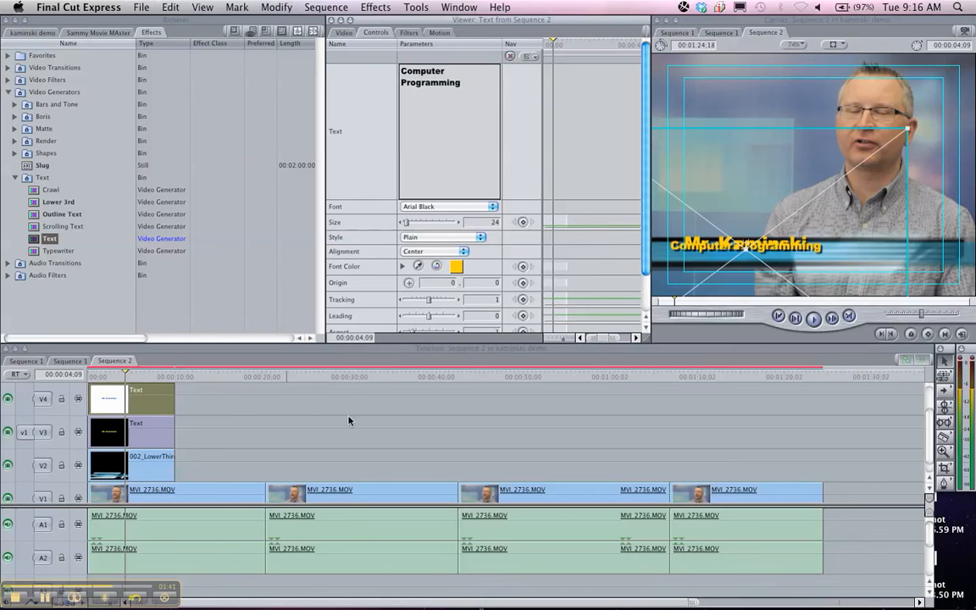
Step: Position the "Computer Programming" title just below the name, aligned with the name's left edge
{"action": "left_click_drag", "start_coordinate": [745, 250], "coordinate": [760, 263]}
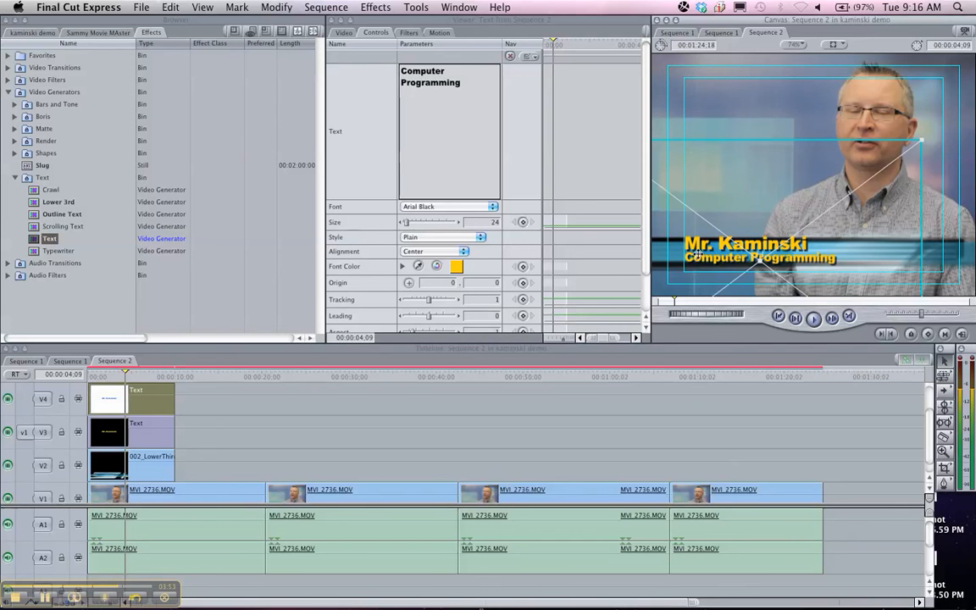
{"action": "left_click_drag", "start_coordinate": [765, 262], "coordinate": [762, 264]}
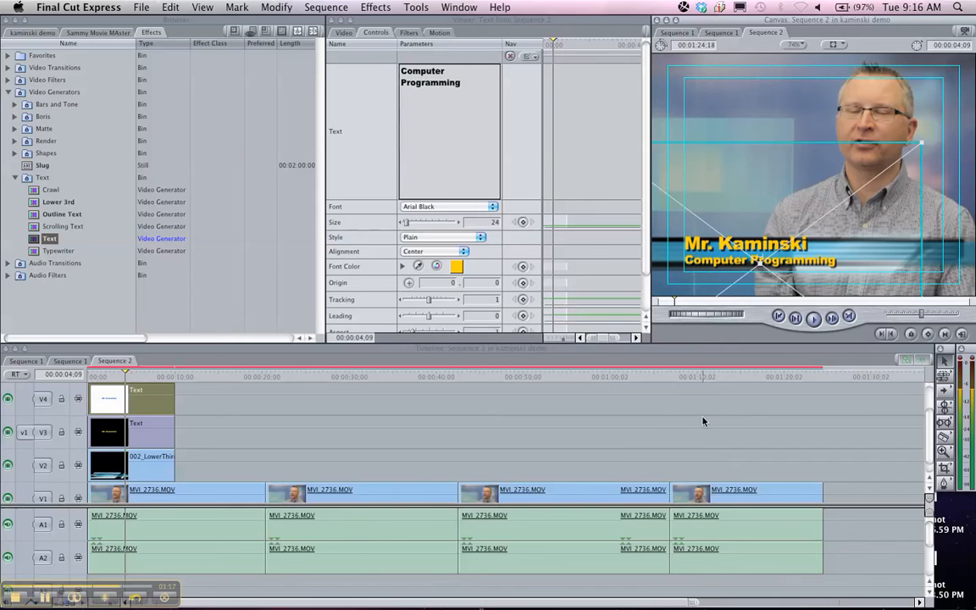
{"action": "left_click", "coordinate": [410, 411]}
Step: Add video track V5 above V4 and route the video source to it
{"action": "scroll", "coordinate": [410, 411], "scroll_direction": "up", "scroll_amount": 2}
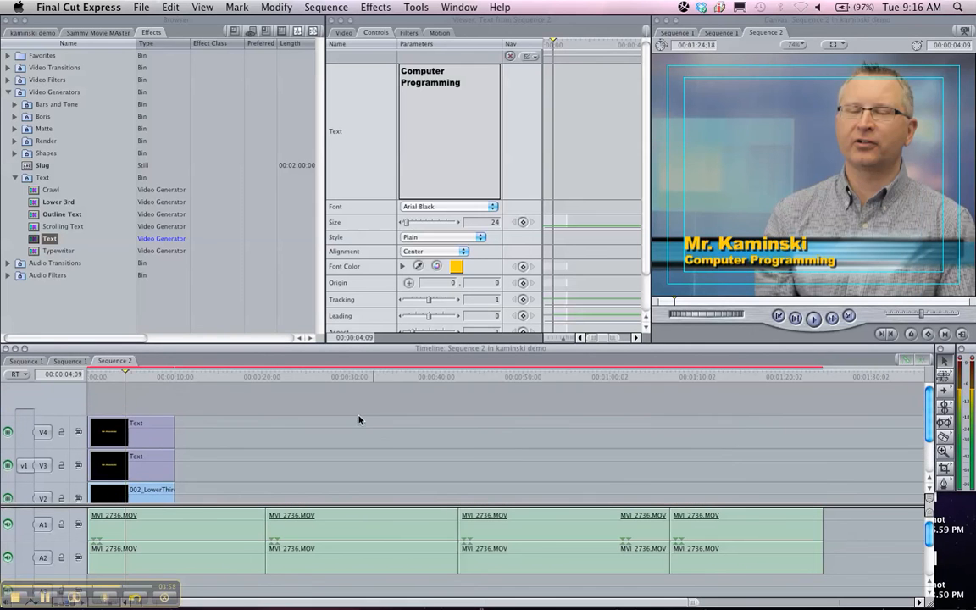
{"action": "right_click", "coordinate": [35, 392]}
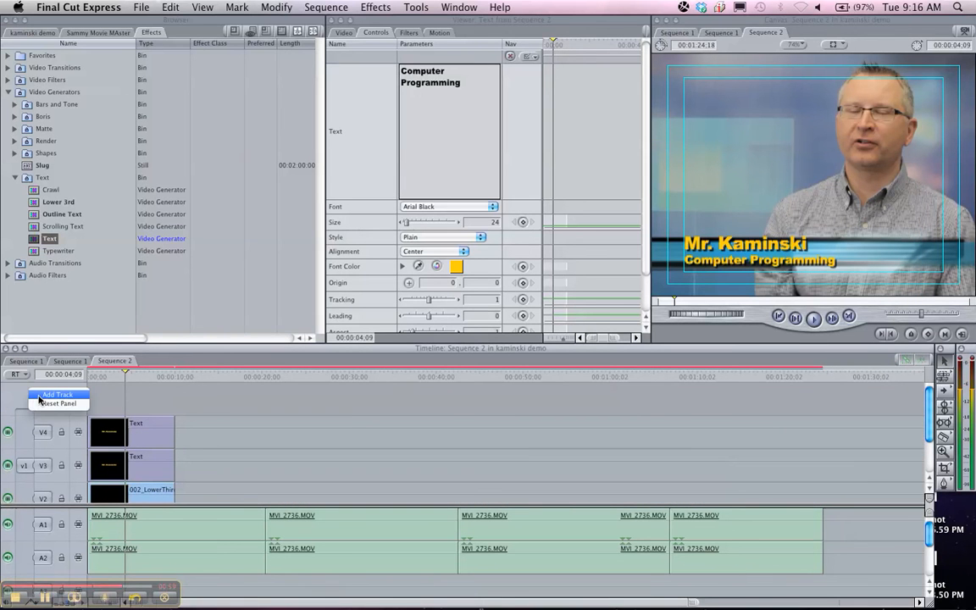
{"action": "left_click", "coordinate": [41, 395]}
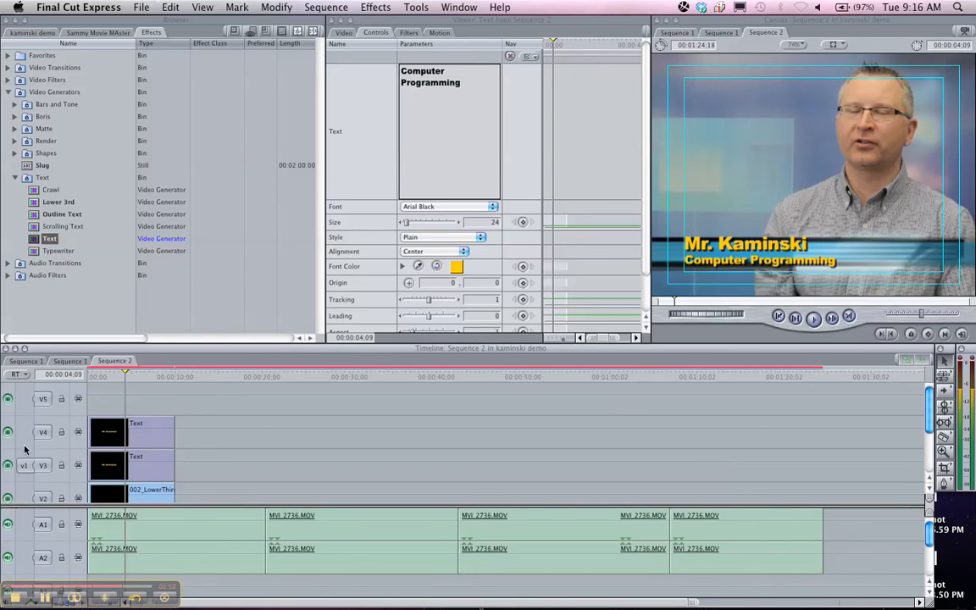
{"action": "left_click", "coordinate": [24, 398]}
Step: Load lion.png from the kaminski demo project, set its duration to 10 seconds, and place it on V5 at the sequence start
{"action": "left_click", "coordinate": [42, 31]}
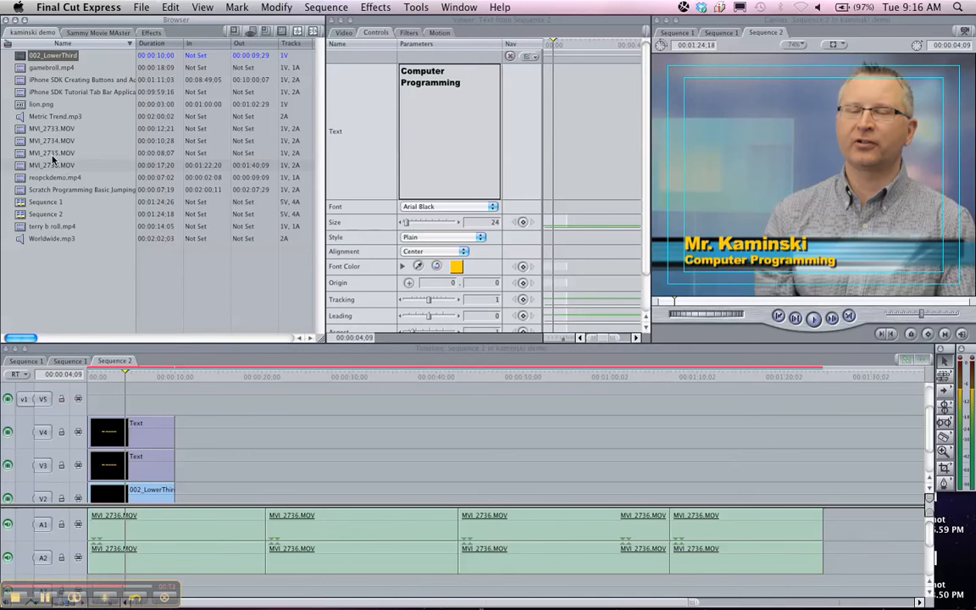
{"action": "left_click", "coordinate": [18, 110]}
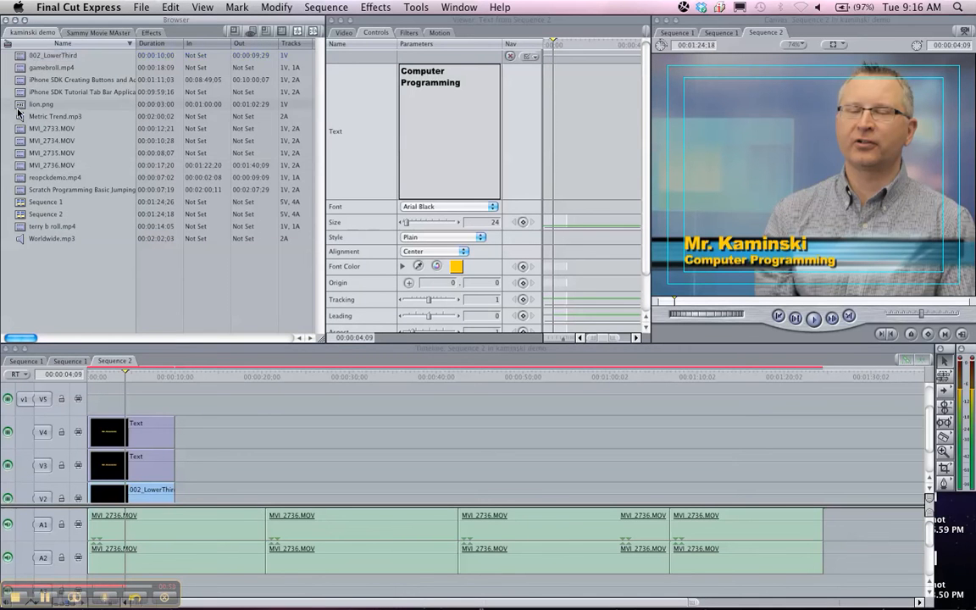
{"action": "double_click", "coordinate": [34, 102]}
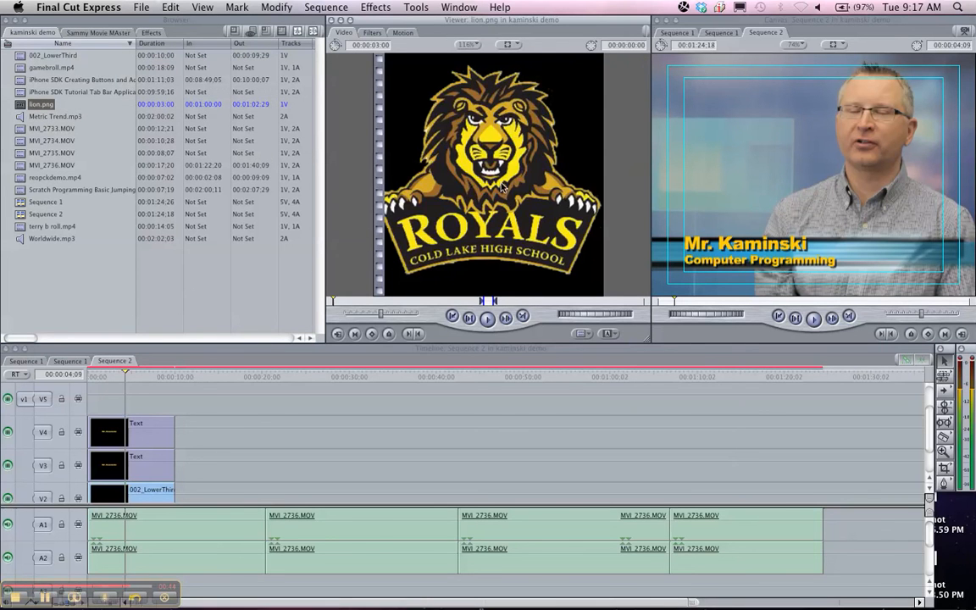
{"action": "left_click_drag", "start_coordinate": [451, 167], "coordinate": [497, 188]}
{"action": "left_click", "coordinate": [537, 461]}
{"action": "left_click_drag", "start_coordinate": [457, 191], "coordinate": [89, 400]}
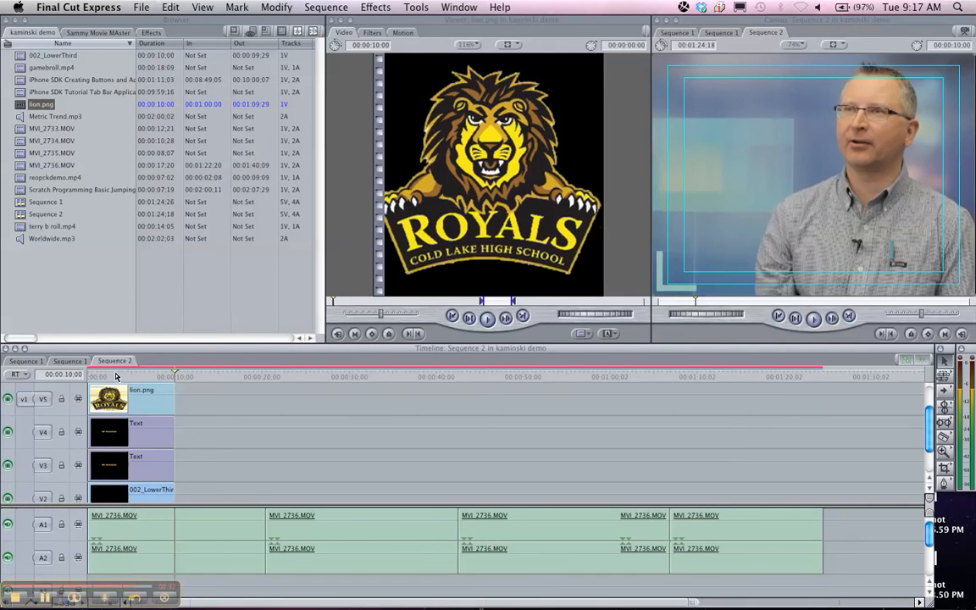
Step: Scale the lion logo down to about 45 and position it over the right end of the blue bar
{"action": "left_click", "coordinate": [116, 376]}
{"action": "left_click", "coordinate": [819, 156]}
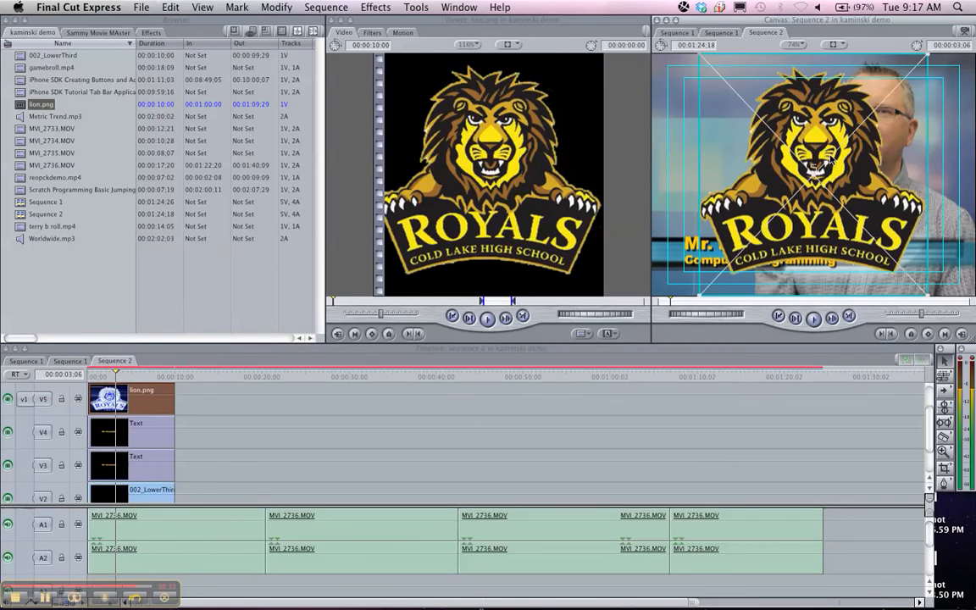
{"action": "left_click_drag", "start_coordinate": [702, 59], "coordinate": [776, 151]}
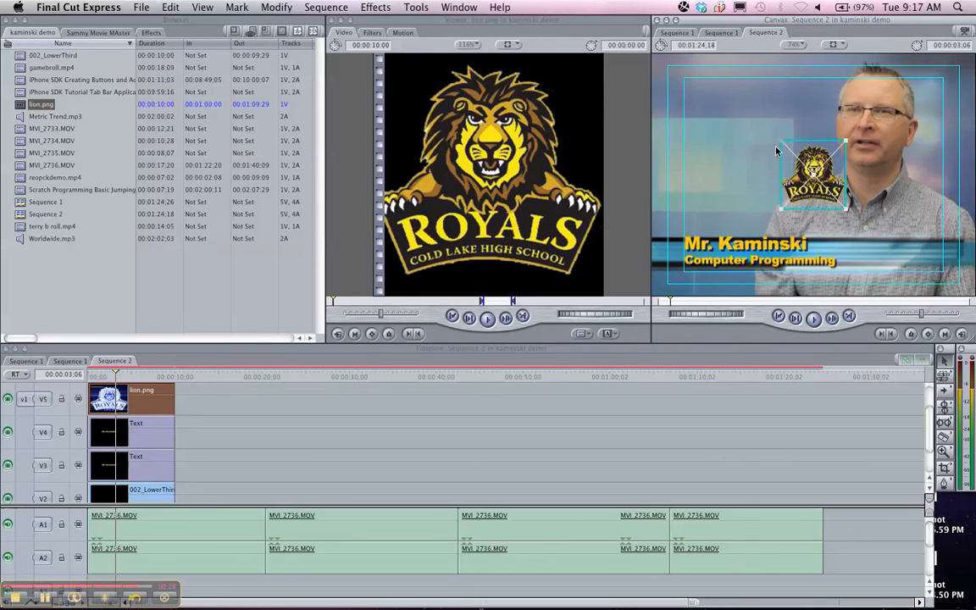
{"action": "left_click_drag", "start_coordinate": [807, 190], "coordinate": [913, 254]}
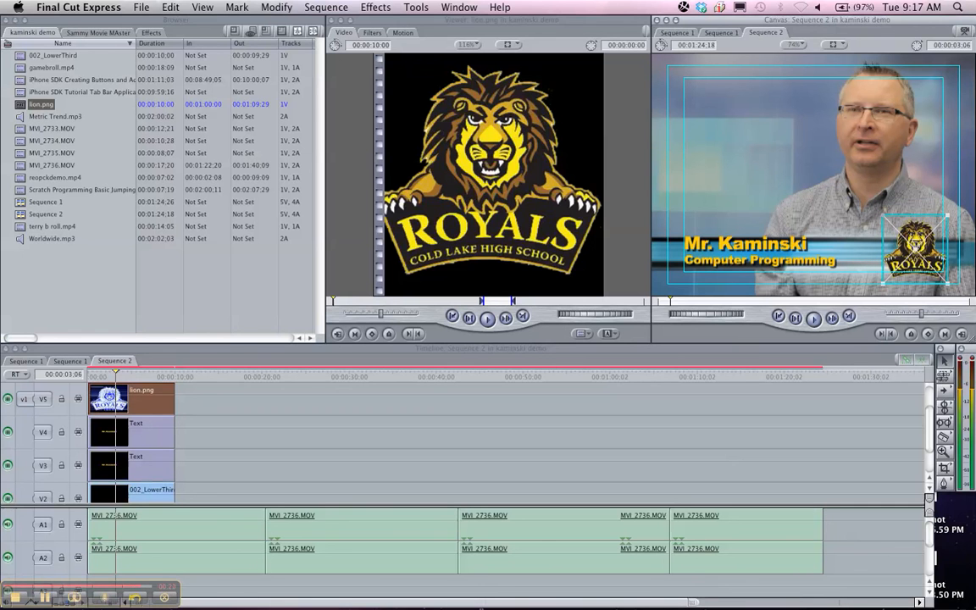
{"action": "left_click_drag", "start_coordinate": [883, 215], "coordinate": [911, 245]}
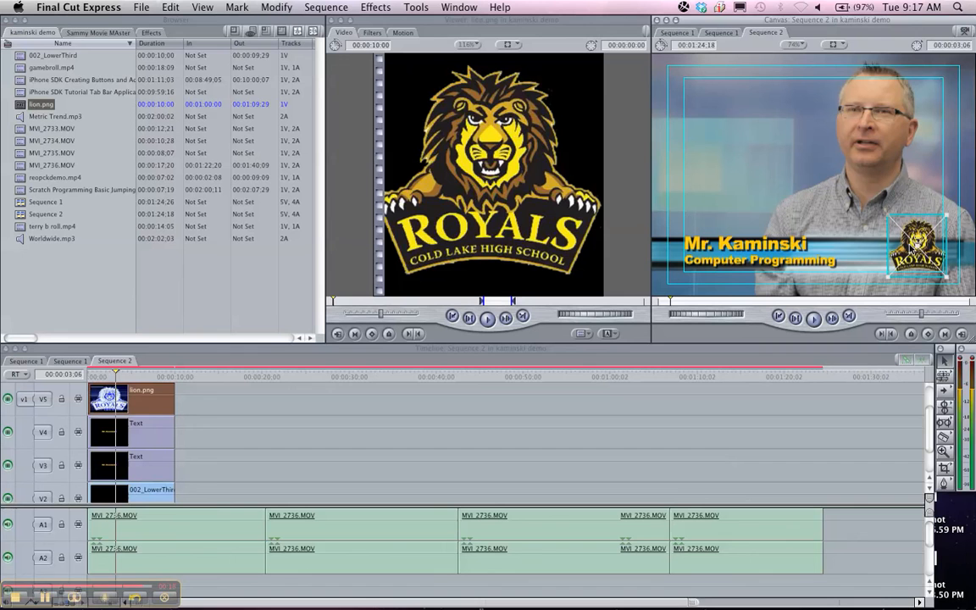
Step: Enable a drop shadow on the V5 lion.png logo clip
{"action": "double_click", "coordinate": [145, 398]}
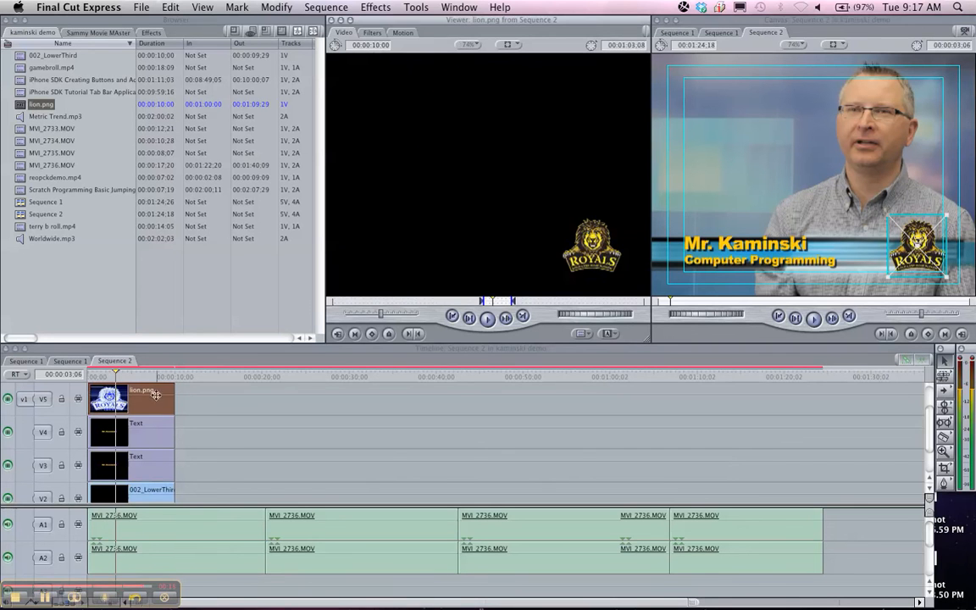
{"action": "left_click", "coordinate": [400, 34]}
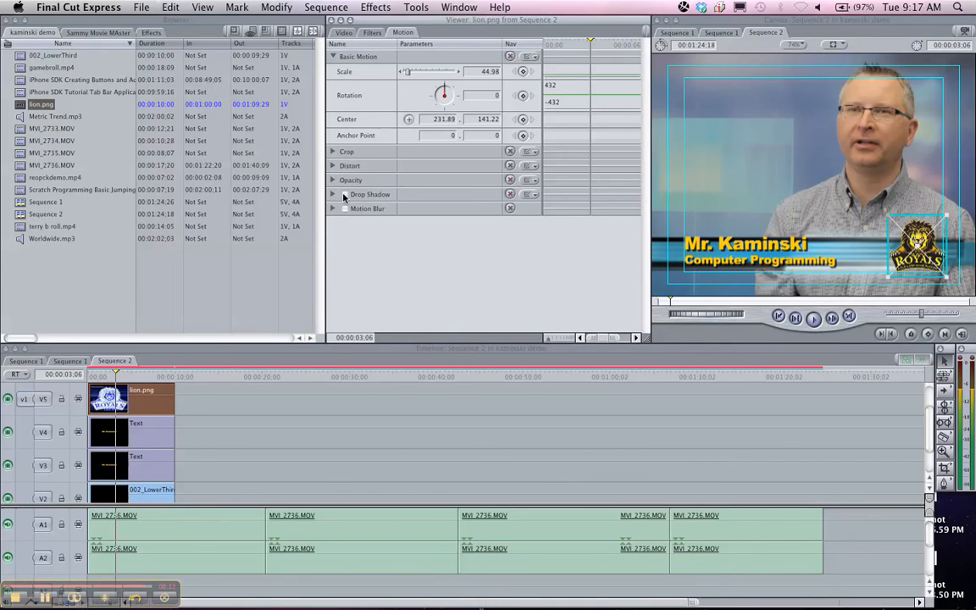
{"action": "left_click", "coordinate": [344, 196]}
{"action": "left_click", "coordinate": [464, 422]}
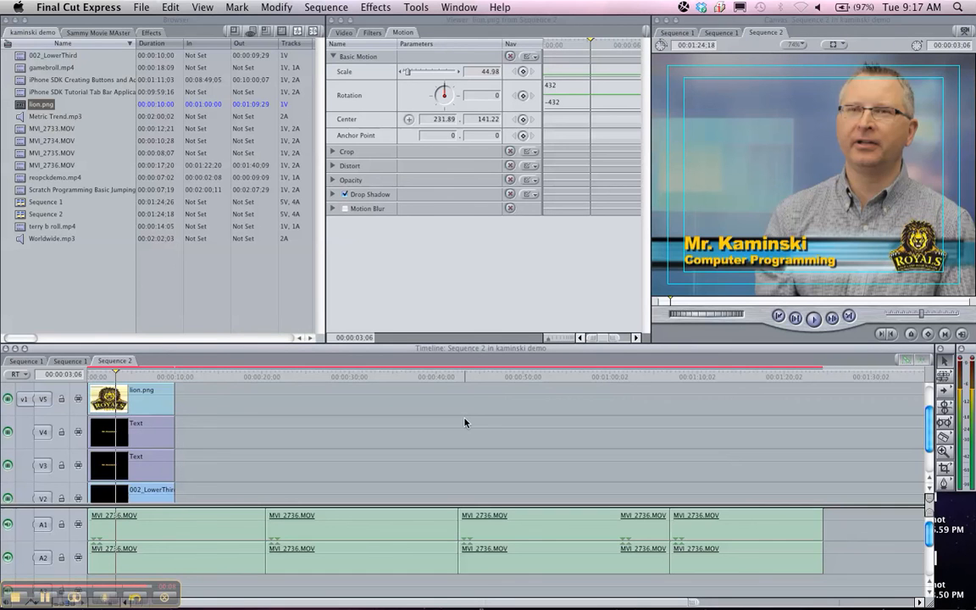